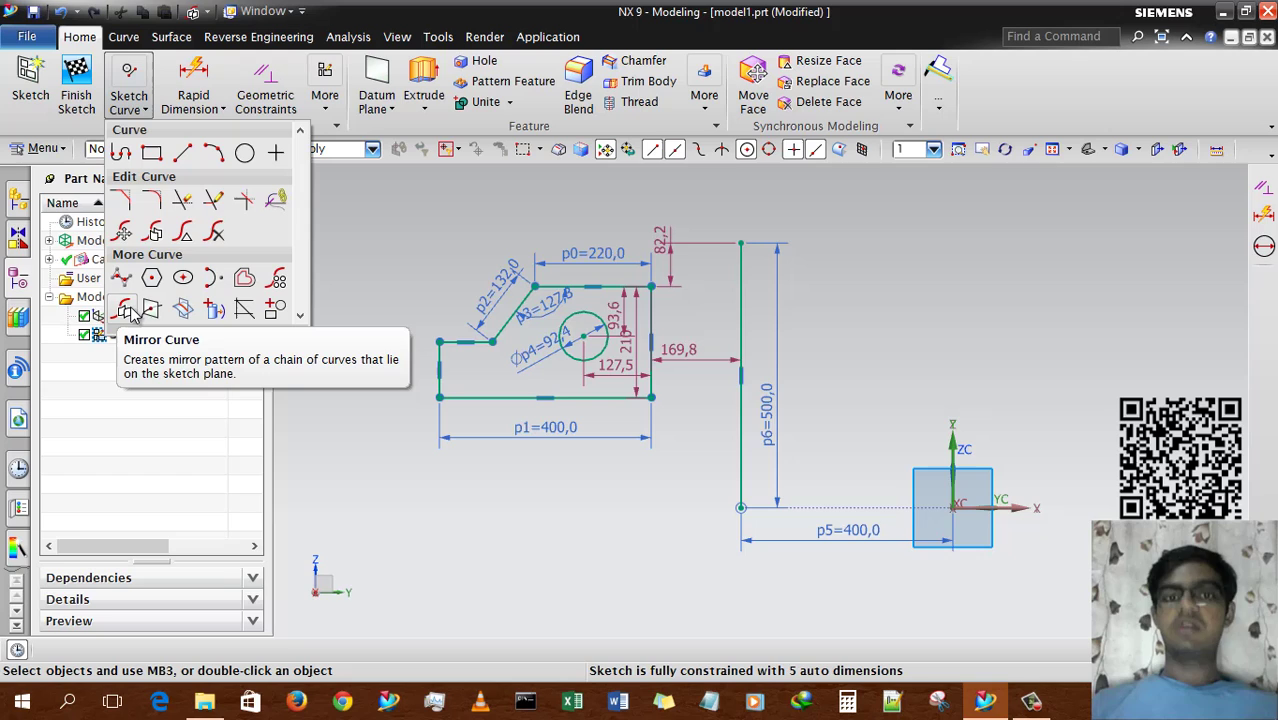
pyautogui.click(453, 217)
pyautogui.moveTo(390, 212)
pyautogui.mouseDown()
pyautogui.moveTo(387, 356)
pyautogui.moveTo(697, 450)
pyautogui.mouseUp()
pyautogui.click(741, 440)
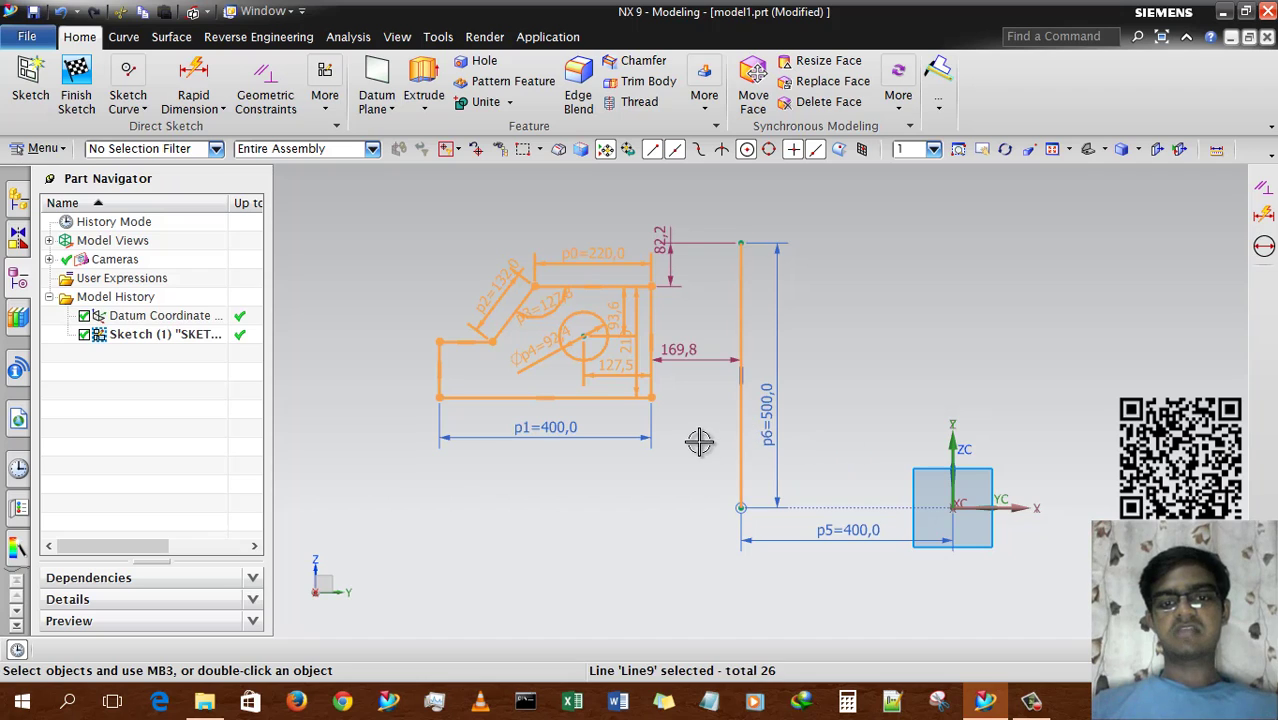
pyautogui.press('Escape')
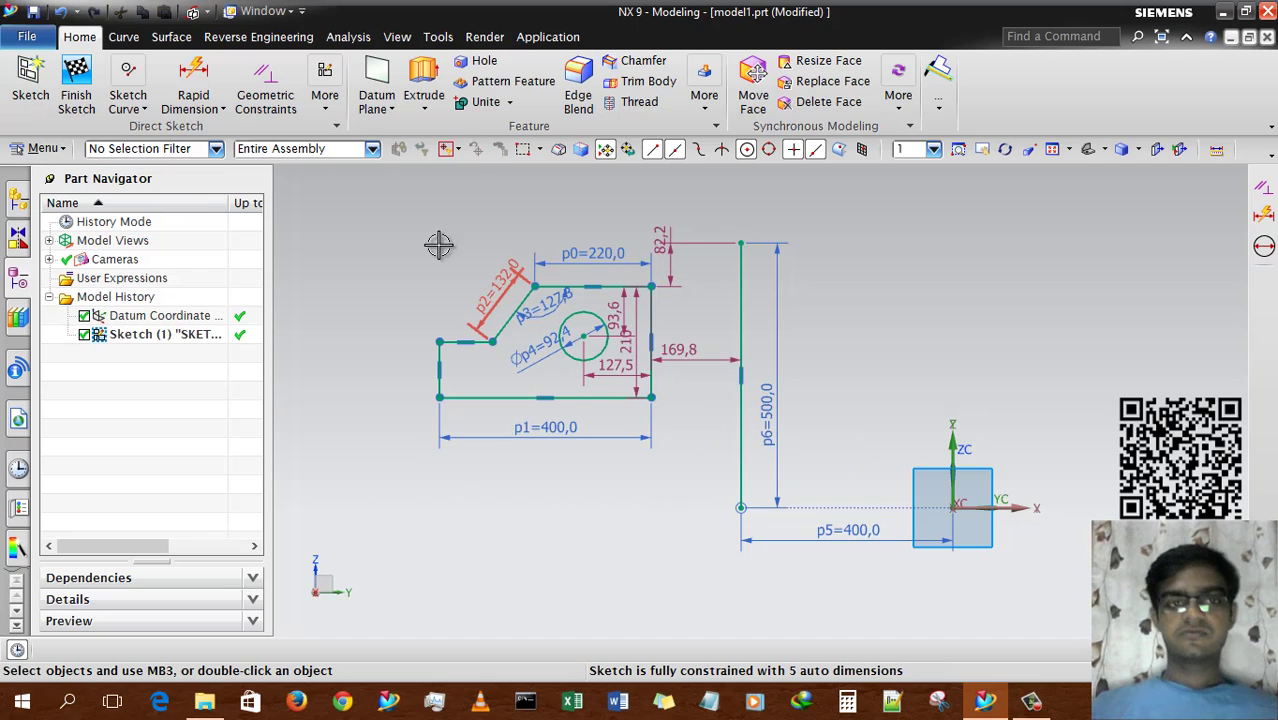
# Step: Mirror the whole closed profile and its inner circle about the 500 mm vertical line with Mirror Curve
pyautogui.click(129, 100)
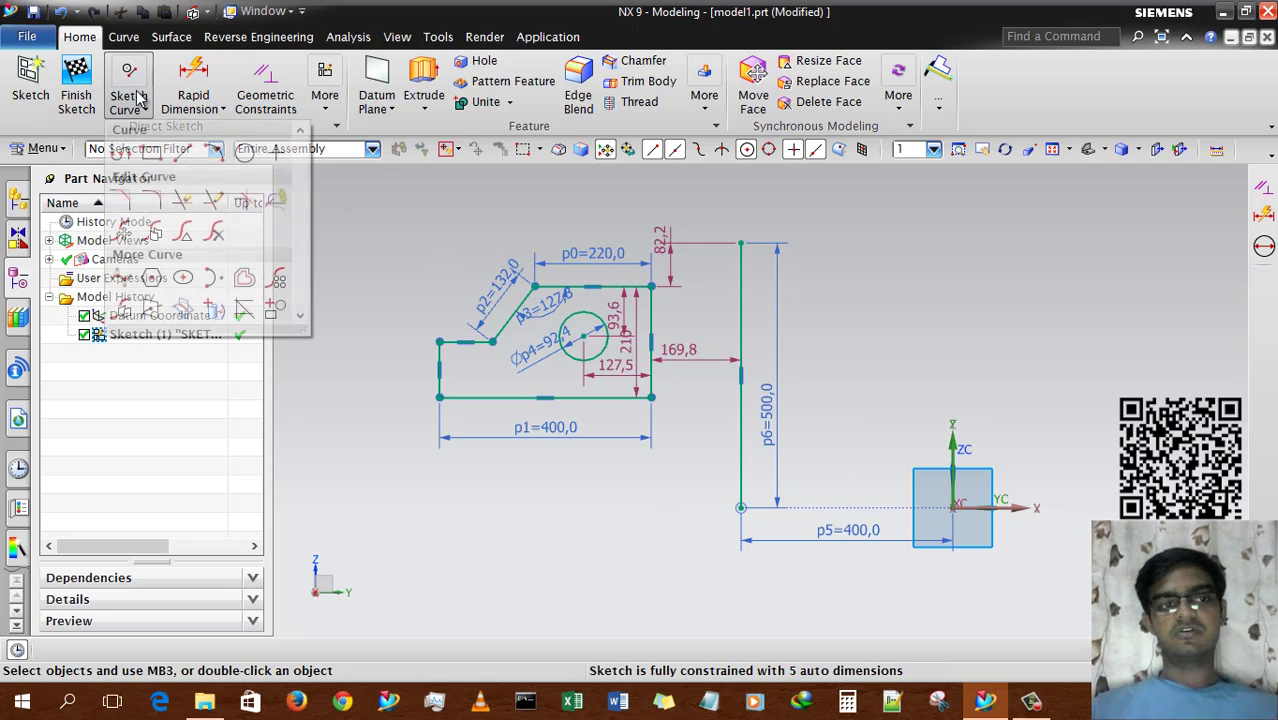
pyautogui.click(128, 311)
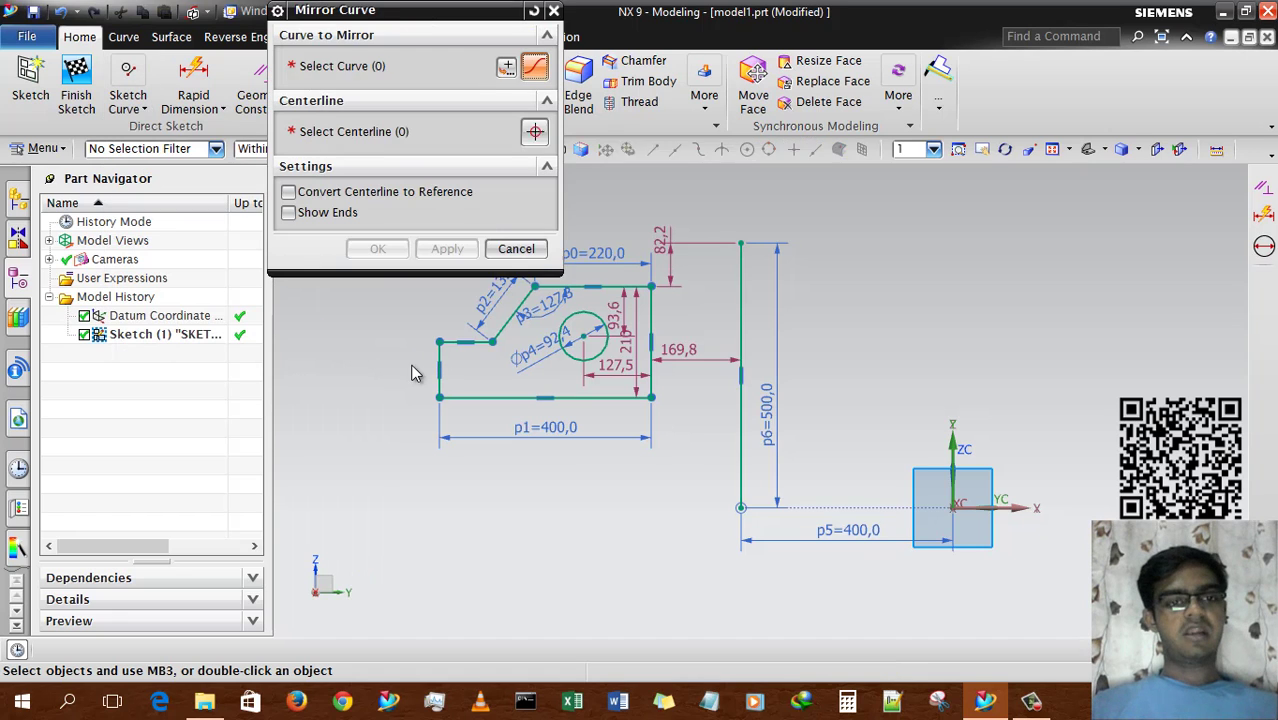
pyautogui.moveTo(395, 20); pyautogui.dragTo(267, 145)
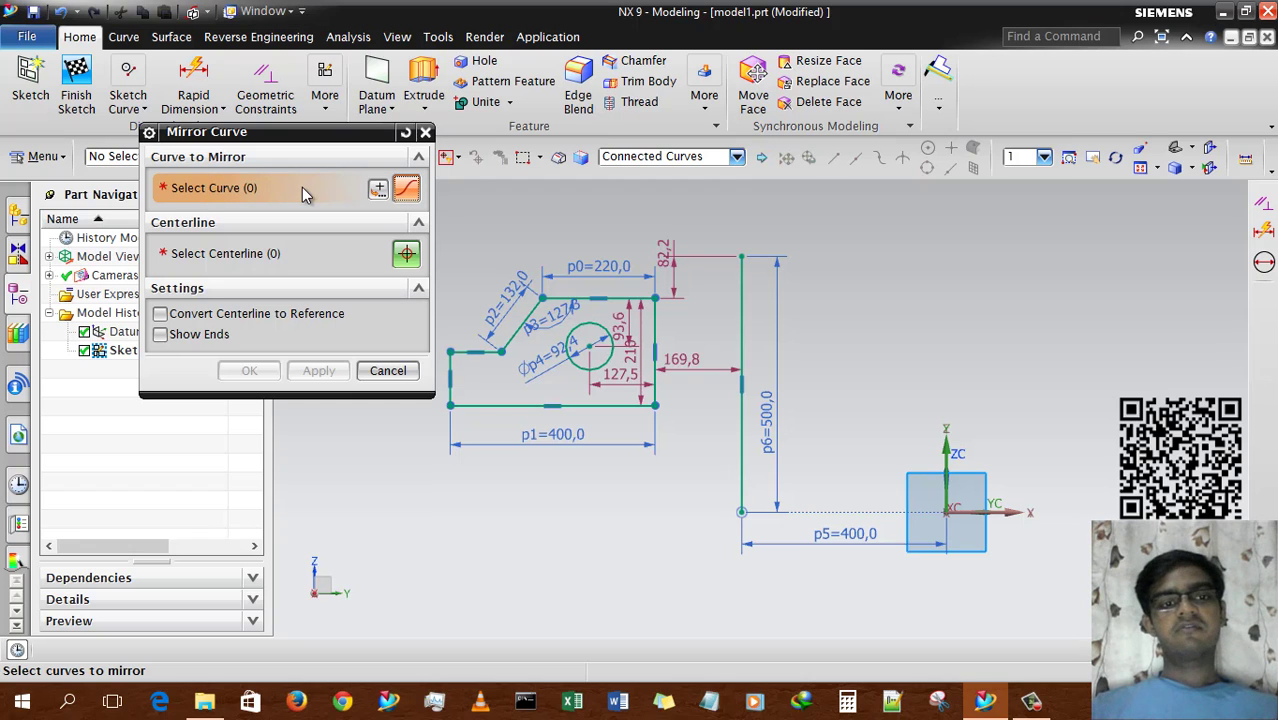
pyautogui.scroll(-1, 775, 312)
pyautogui.scroll(1, 600, 370)
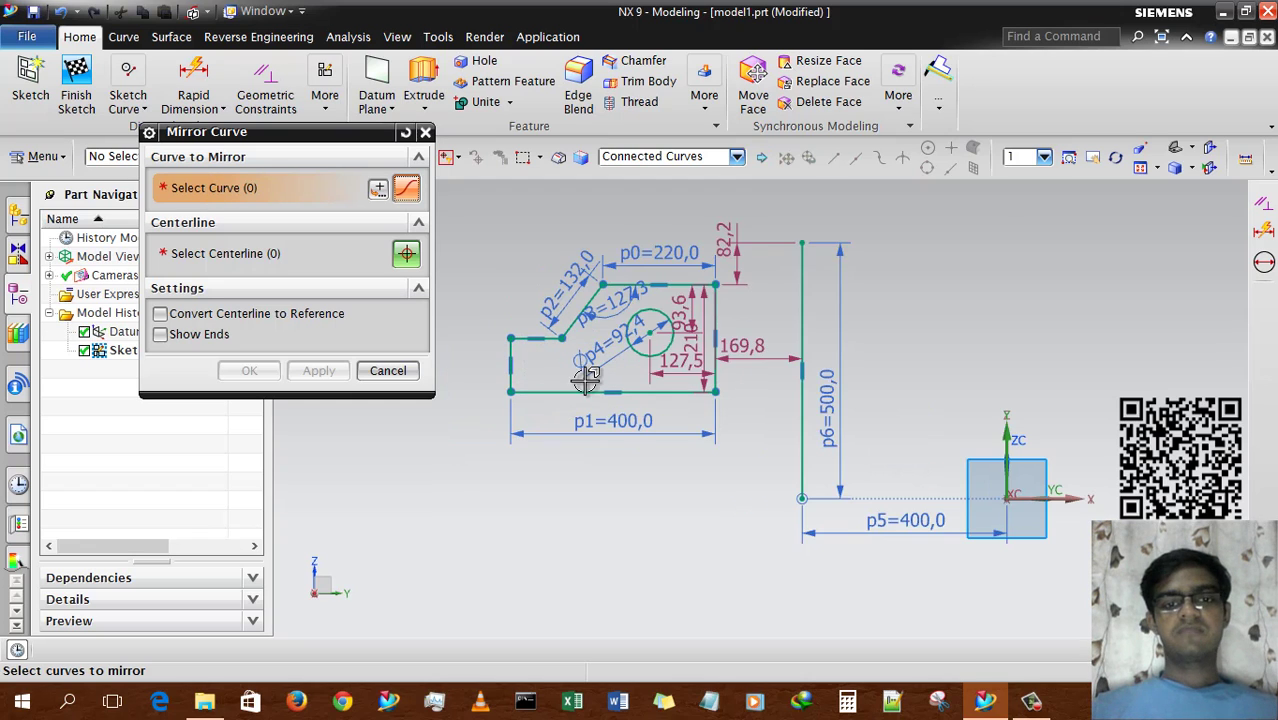
pyautogui.moveTo(466, 238)
pyautogui.mouseDown()
pyautogui.moveTo(736, 434)
pyautogui.moveTo(730, 423)
pyautogui.mouseUp()
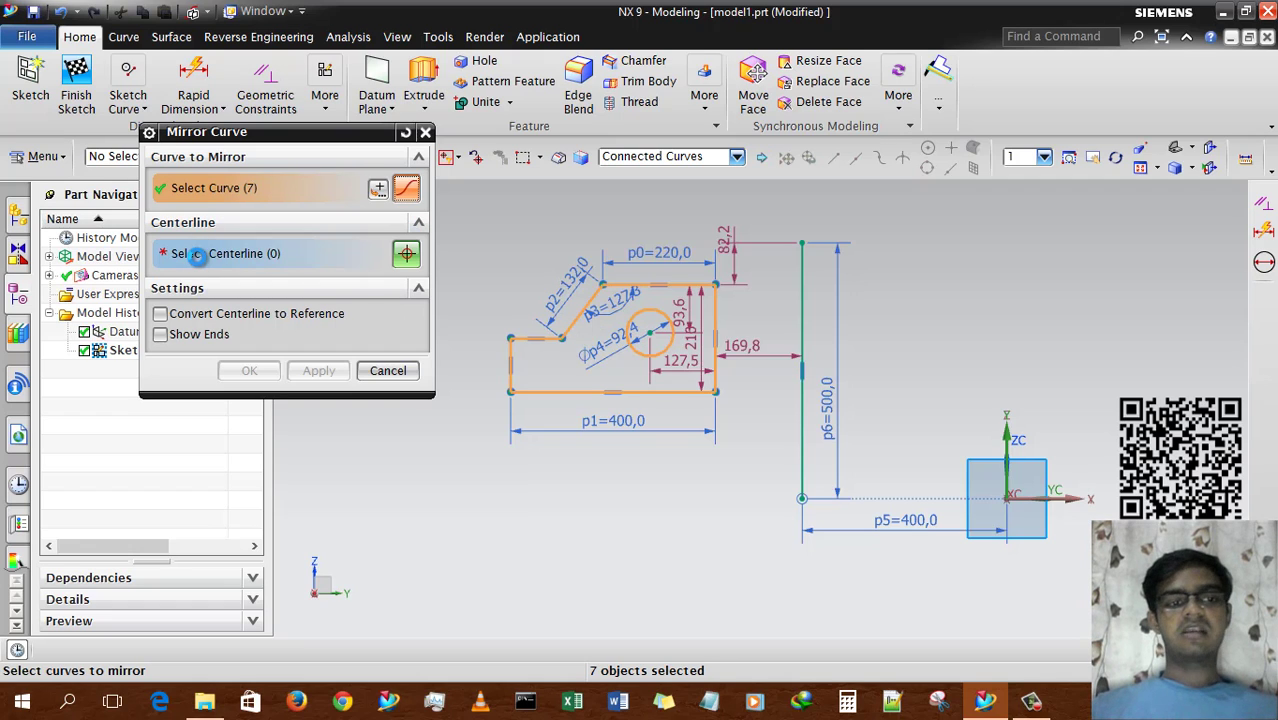
pyautogui.click(180, 253)
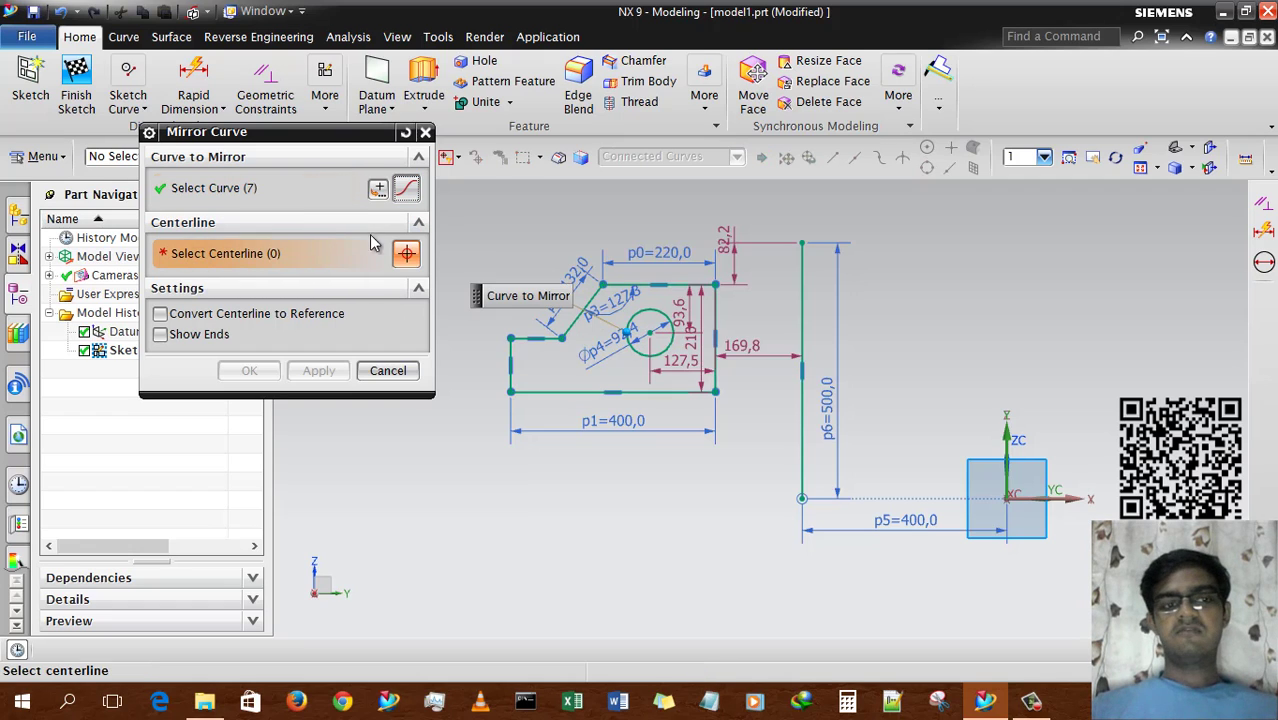
pyautogui.click(803, 313)
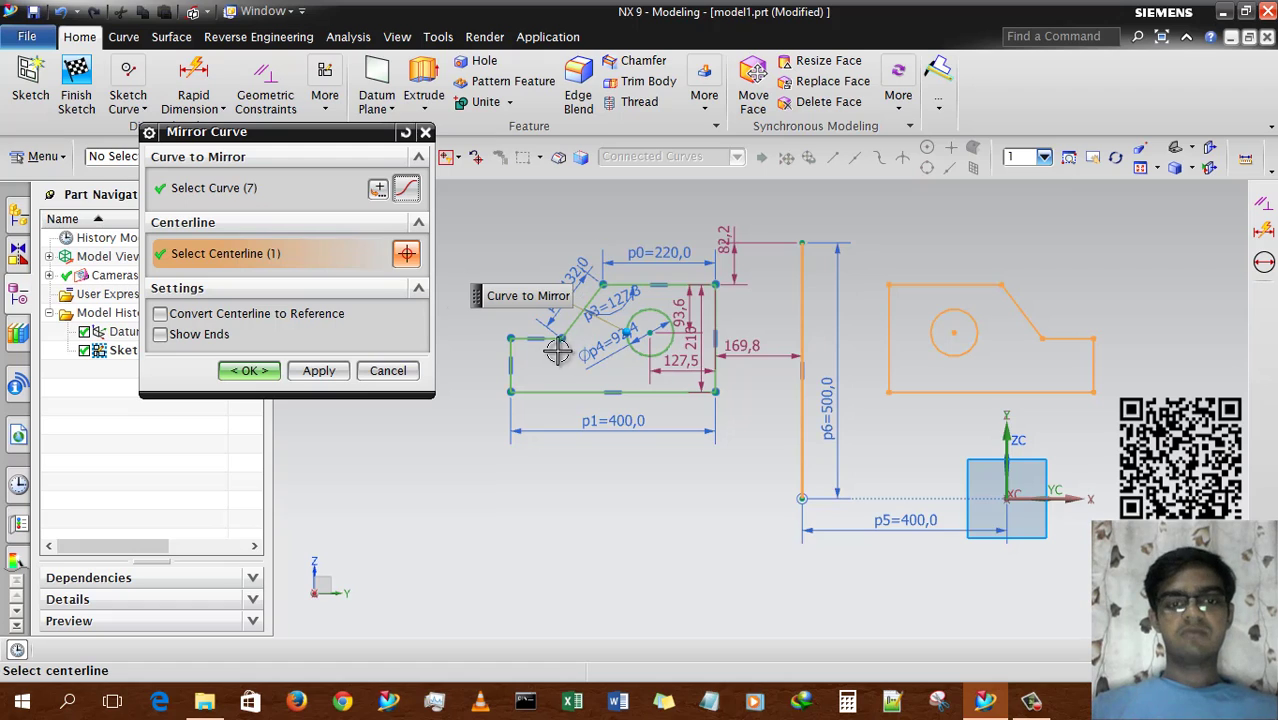
pyautogui.click(246, 371)
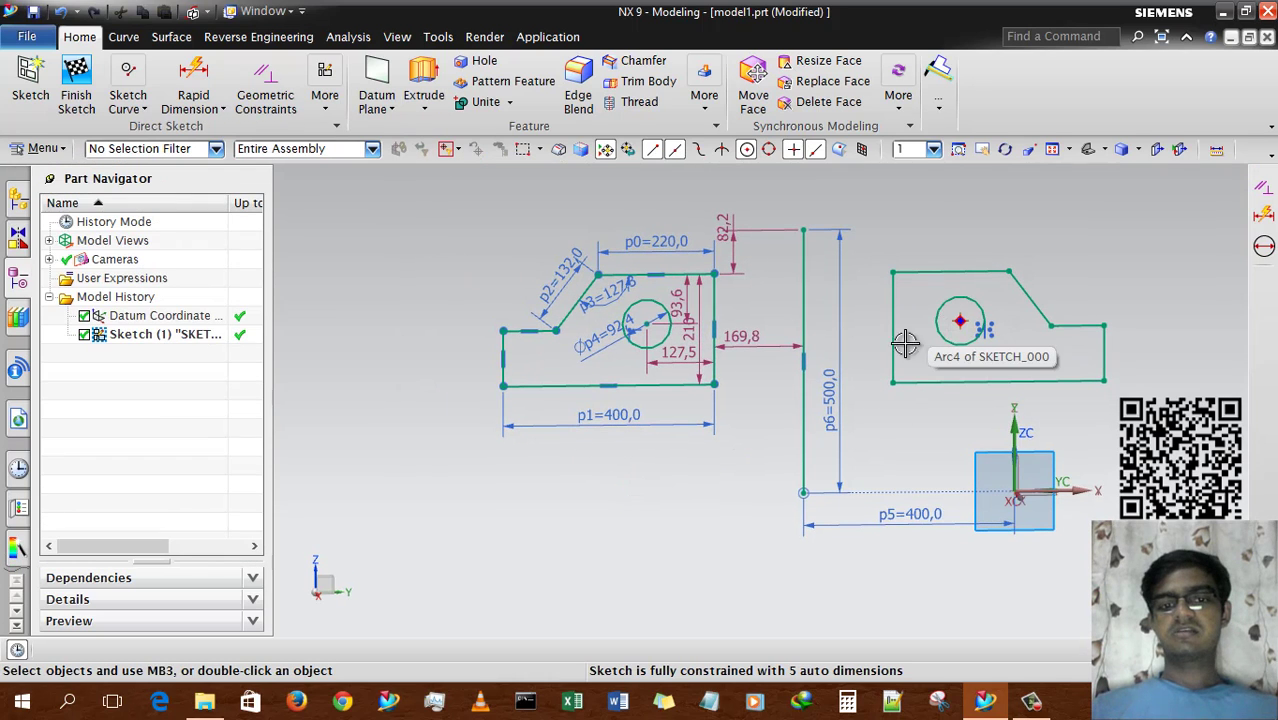
# Step: Undo the mirroring of the profile and circle
pyautogui.rightClick(910, 205)
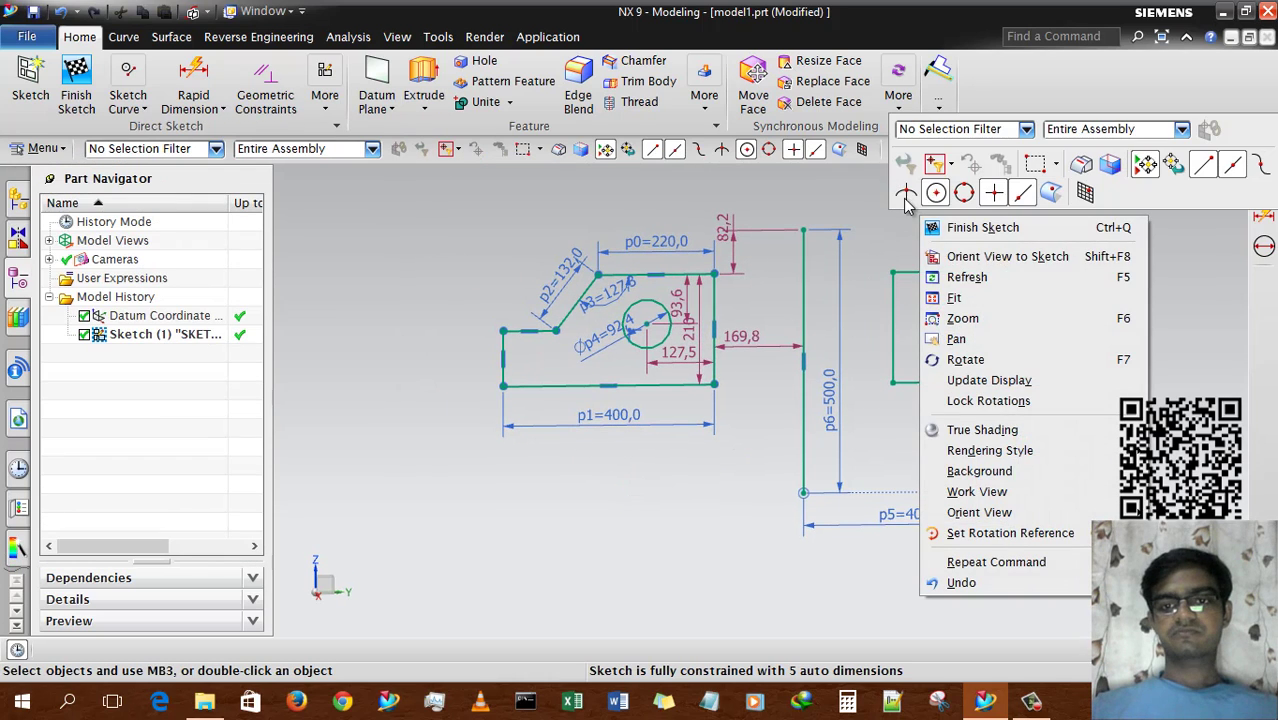
pyautogui.click(812, 346)
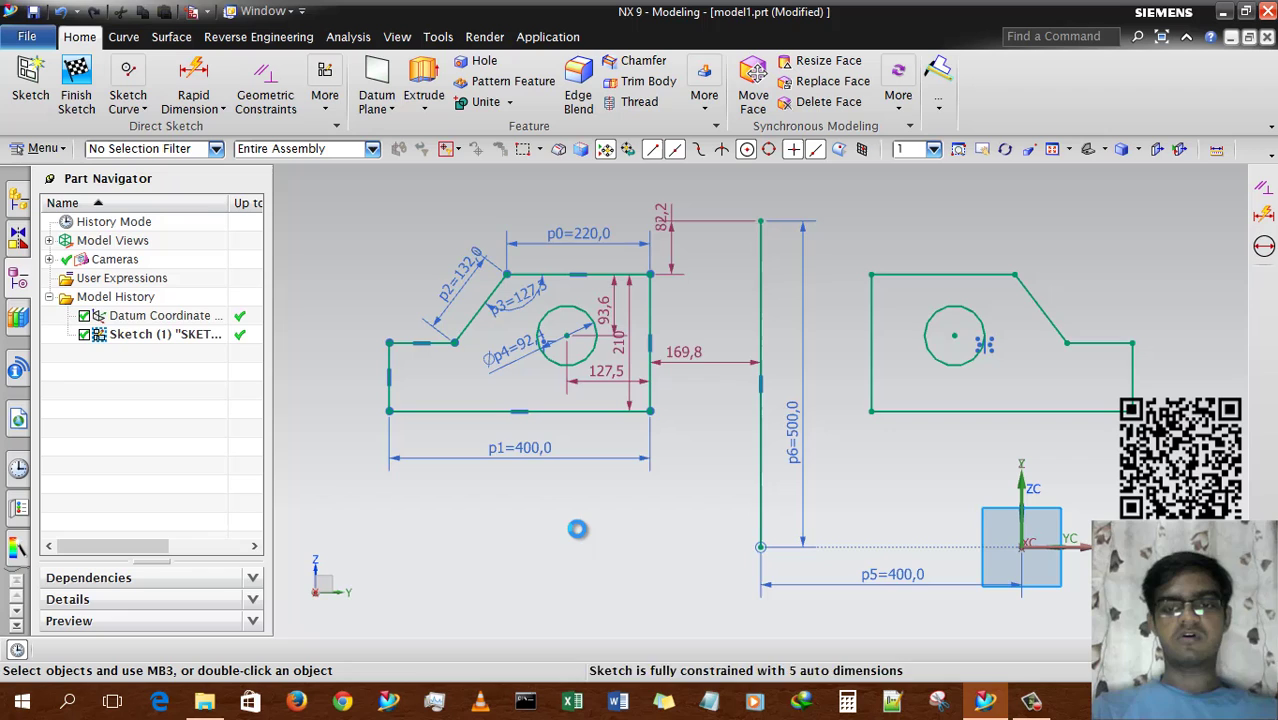
pyautogui.hotkey('ctrl', 'z')
# Step: Mirror only the profile's connected outline, without the circle, about the vertical line and undo the mirror
pyautogui.click(128, 98)
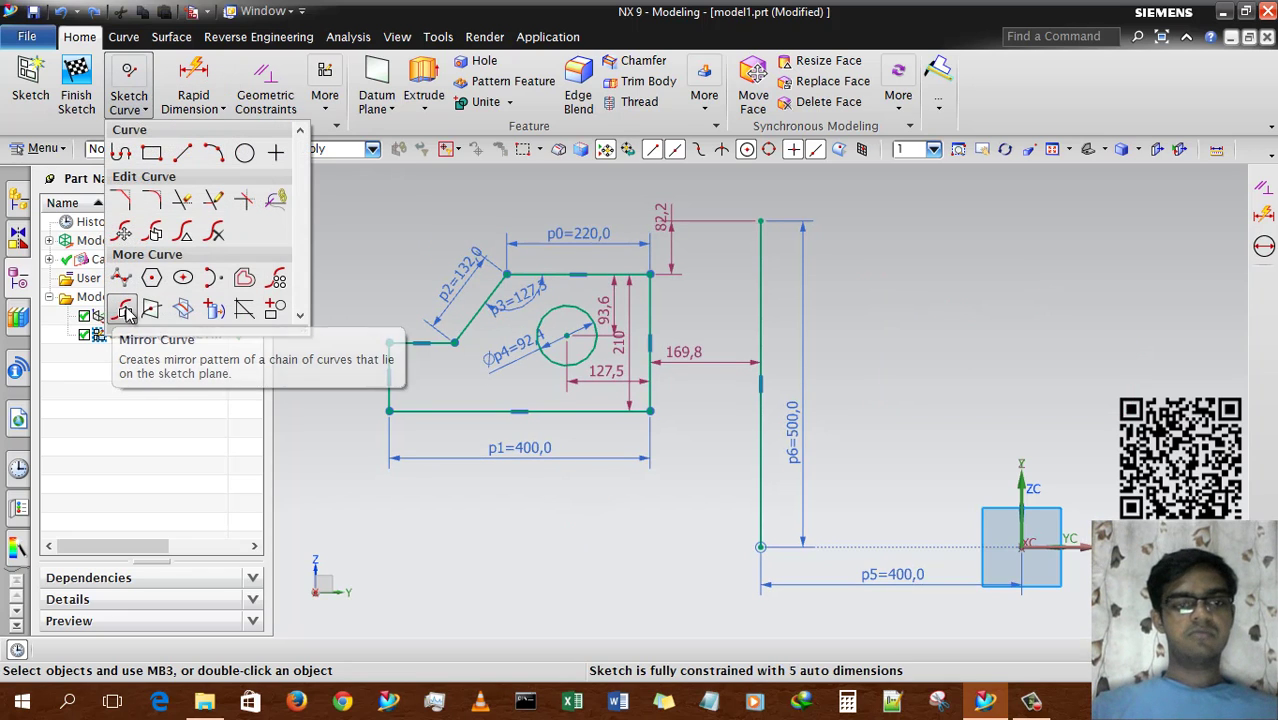
pyautogui.click(124, 311)
pyautogui.scroll(2, 660, 285)
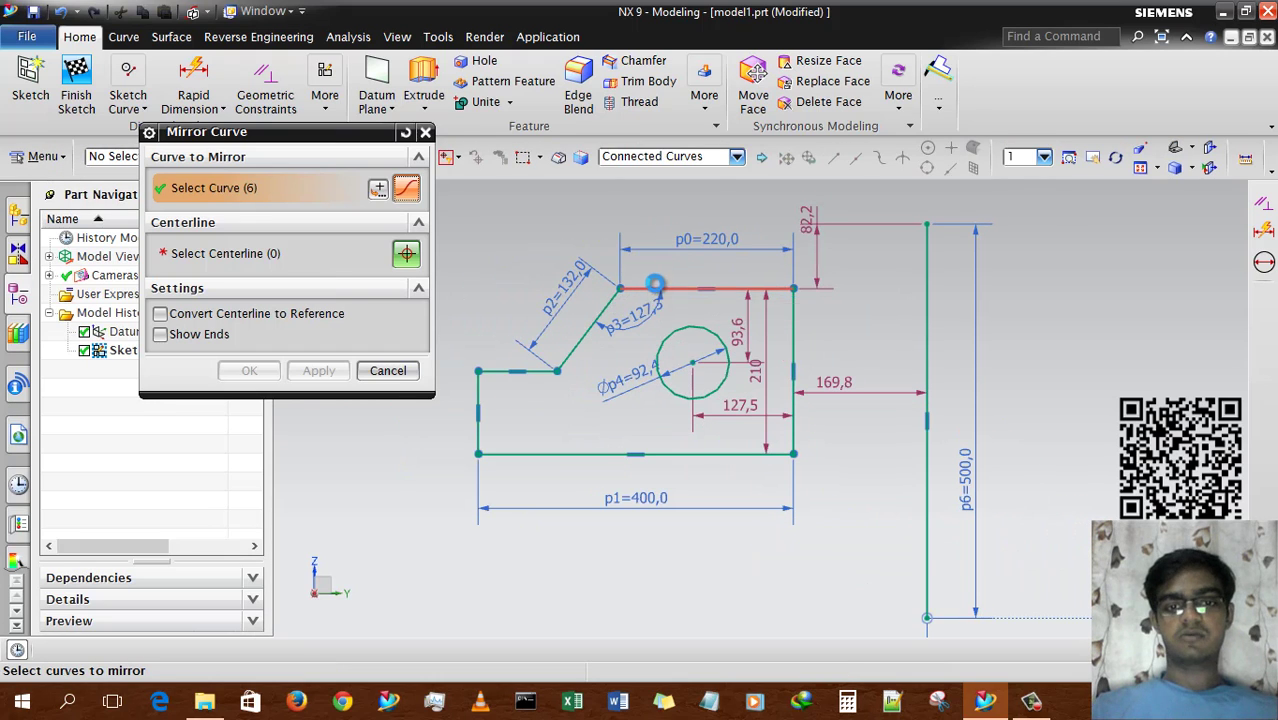
pyautogui.click(658, 286)
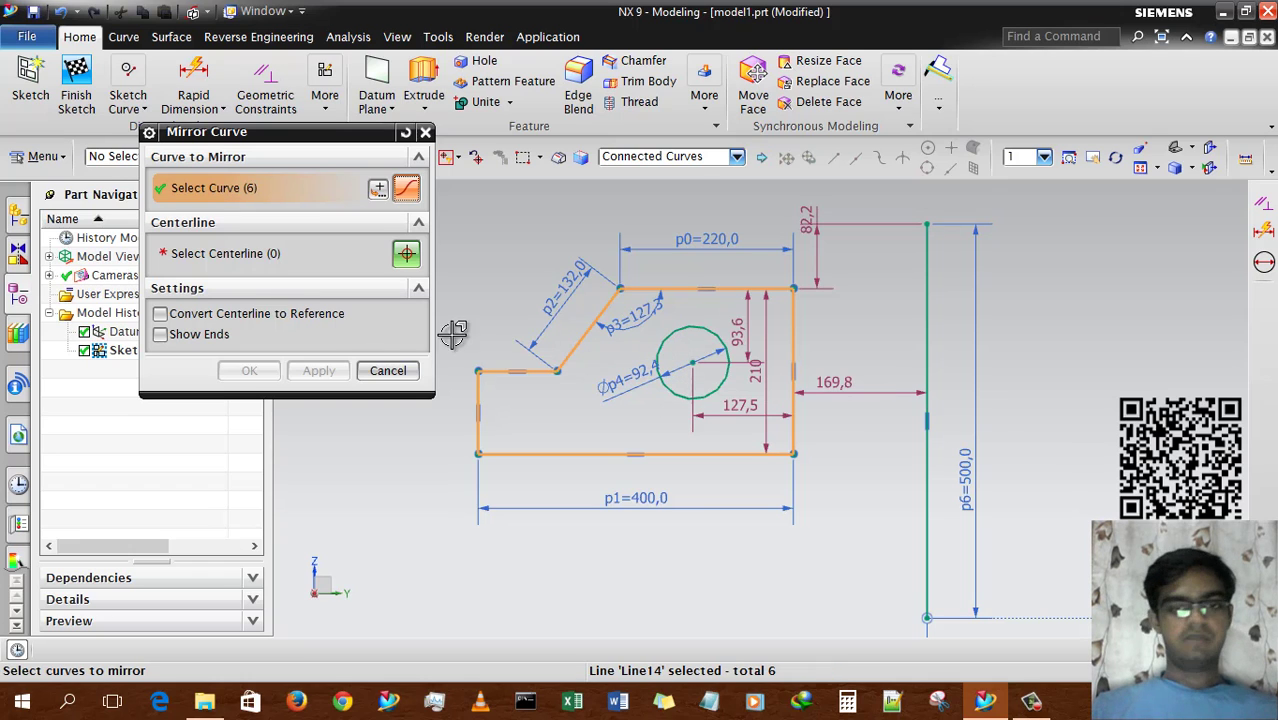
pyautogui.click(230, 253)
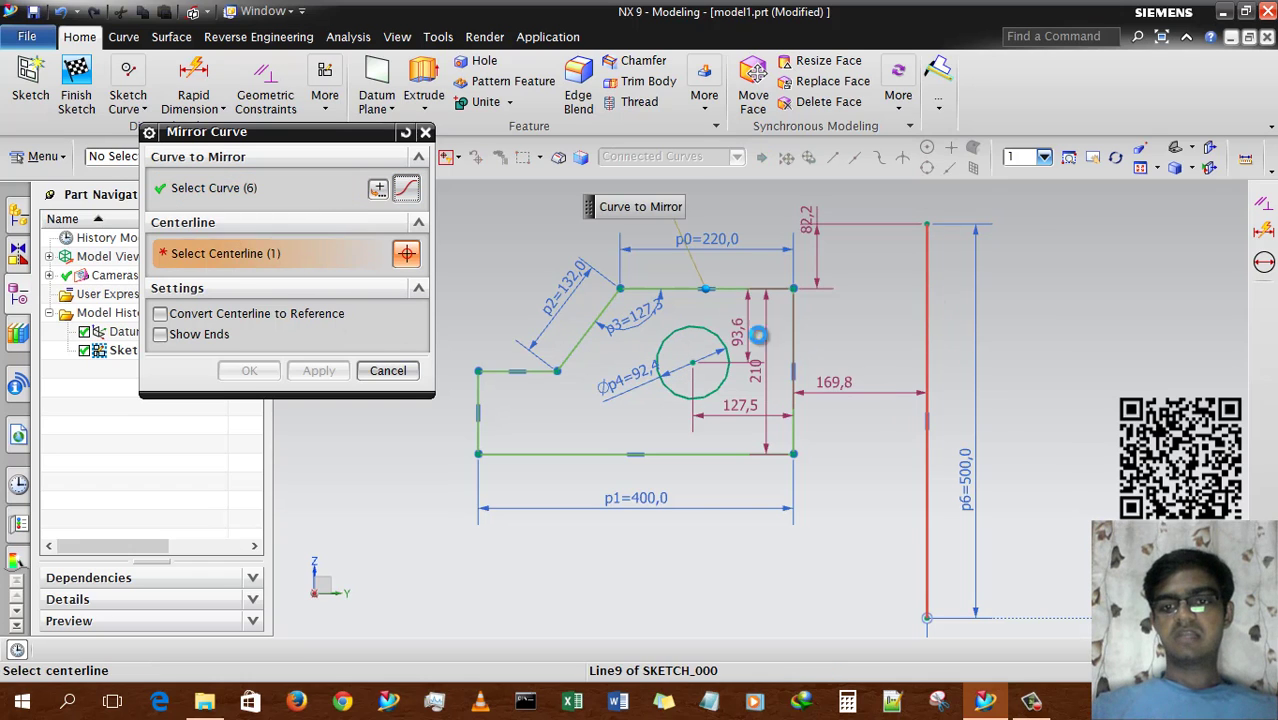
pyautogui.click(929, 302)
pyautogui.scroll(-2, 590, 314)
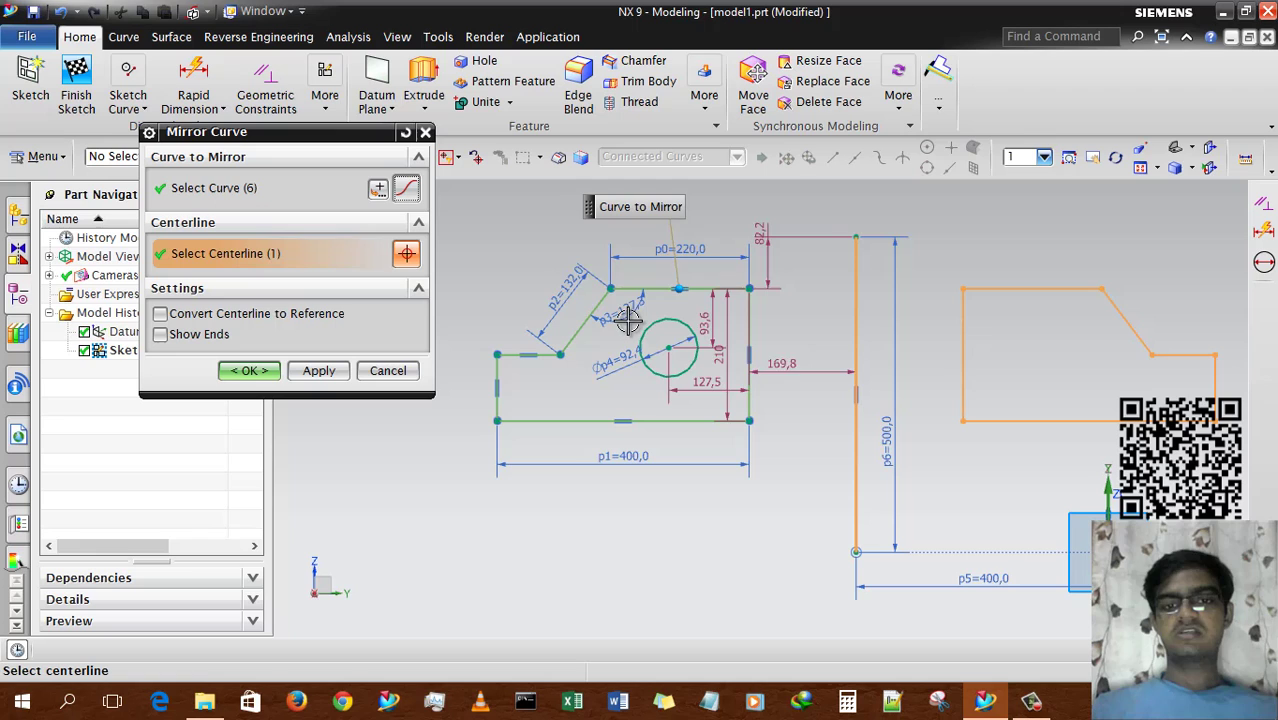
pyautogui.click(274, 372)
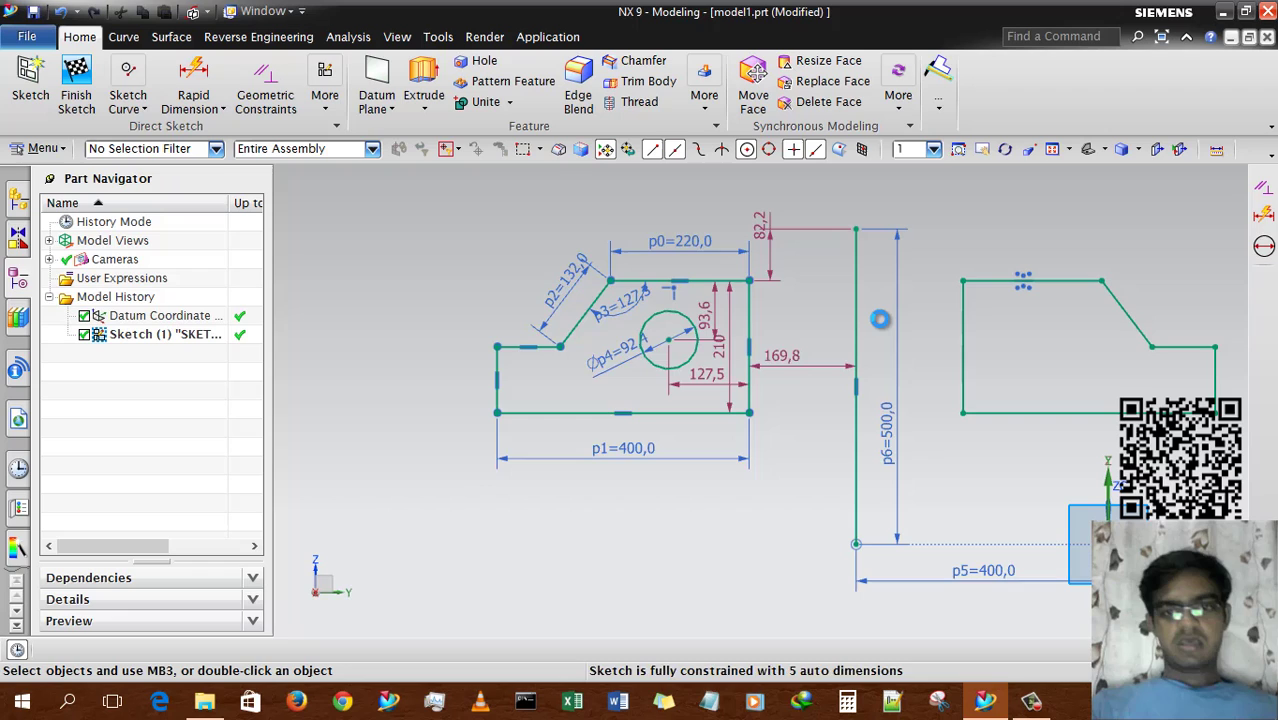
pyautogui.hotkey('ctrl', 'z')
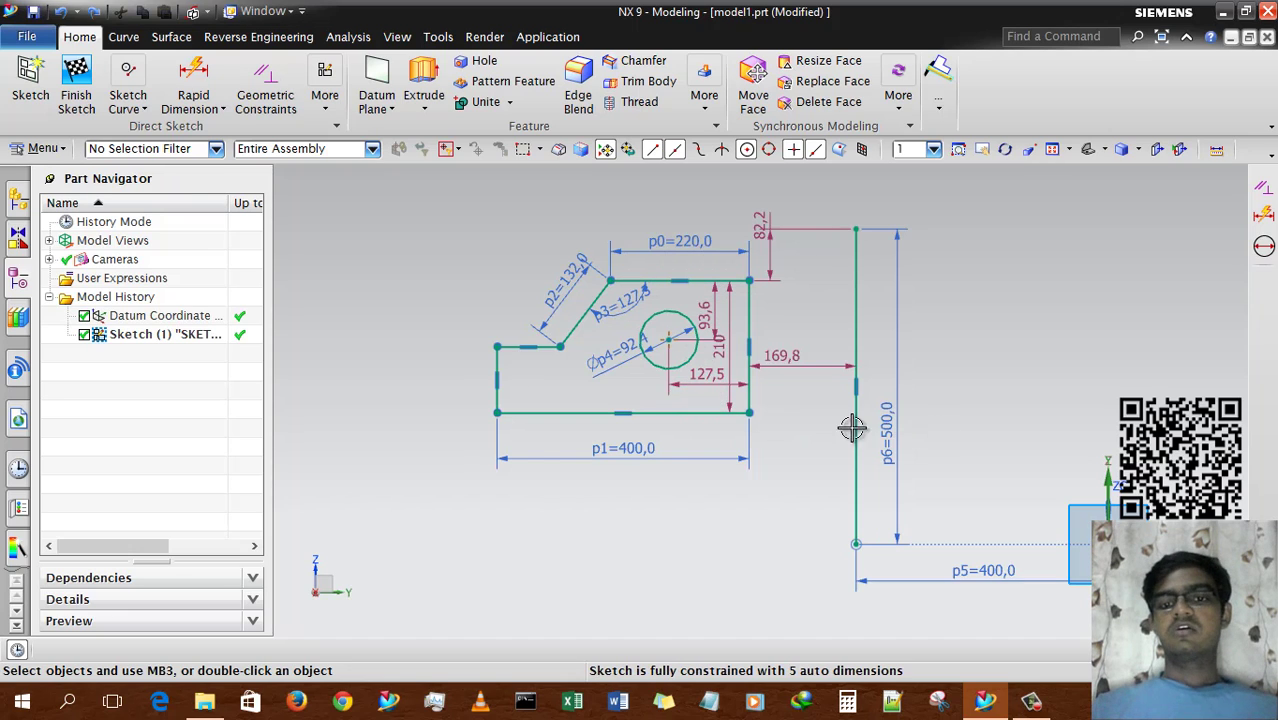
# Step: Start Mirror Curve and set its curve selection rule to Single Curve
pyautogui.click(130, 100)
pyautogui.click(124, 310)
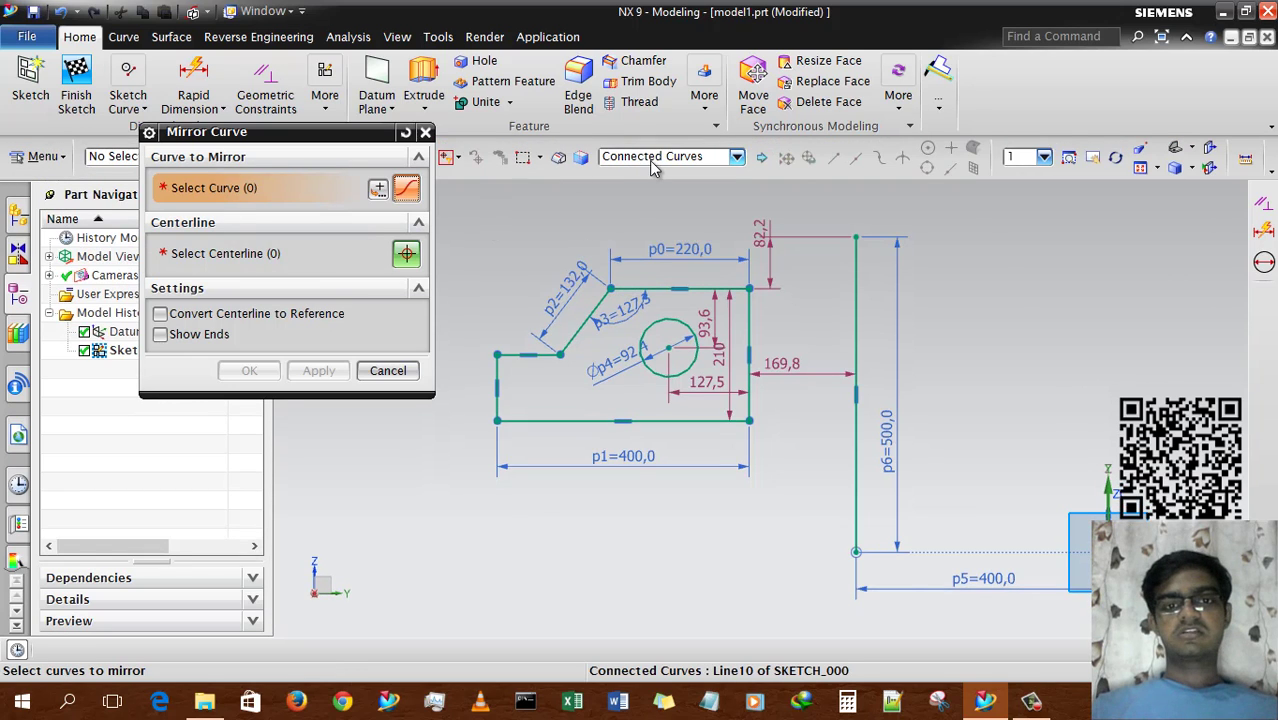
pyautogui.click(668, 163)
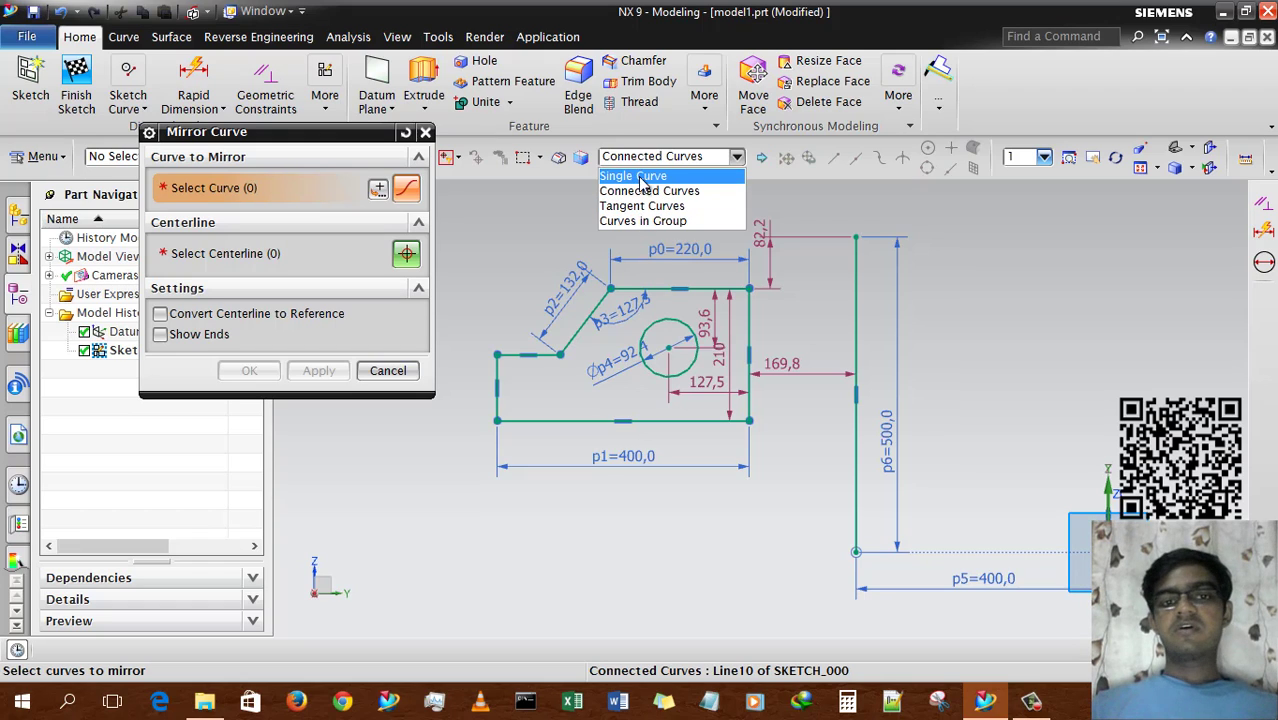
pyautogui.click(651, 177)
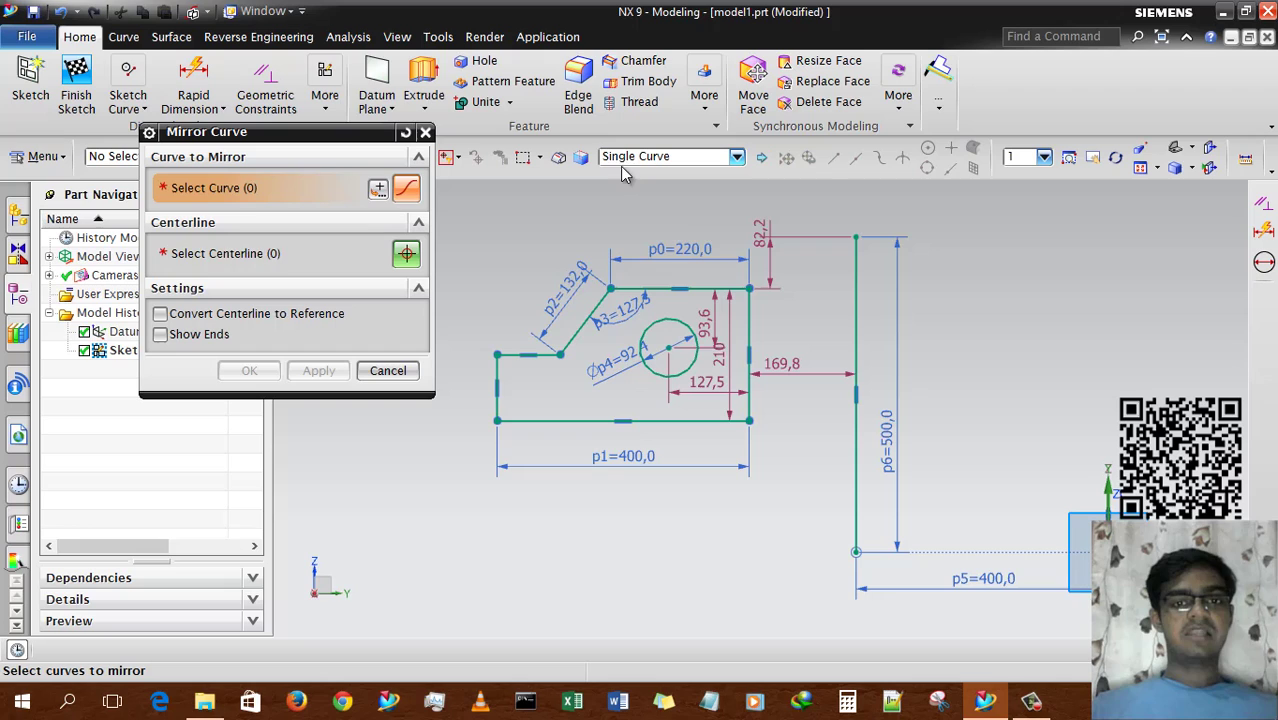
# Step: Mirror only the profile's upper 220 mm line and lower 400 mm line about the vertical line
pyautogui.click(637, 288)
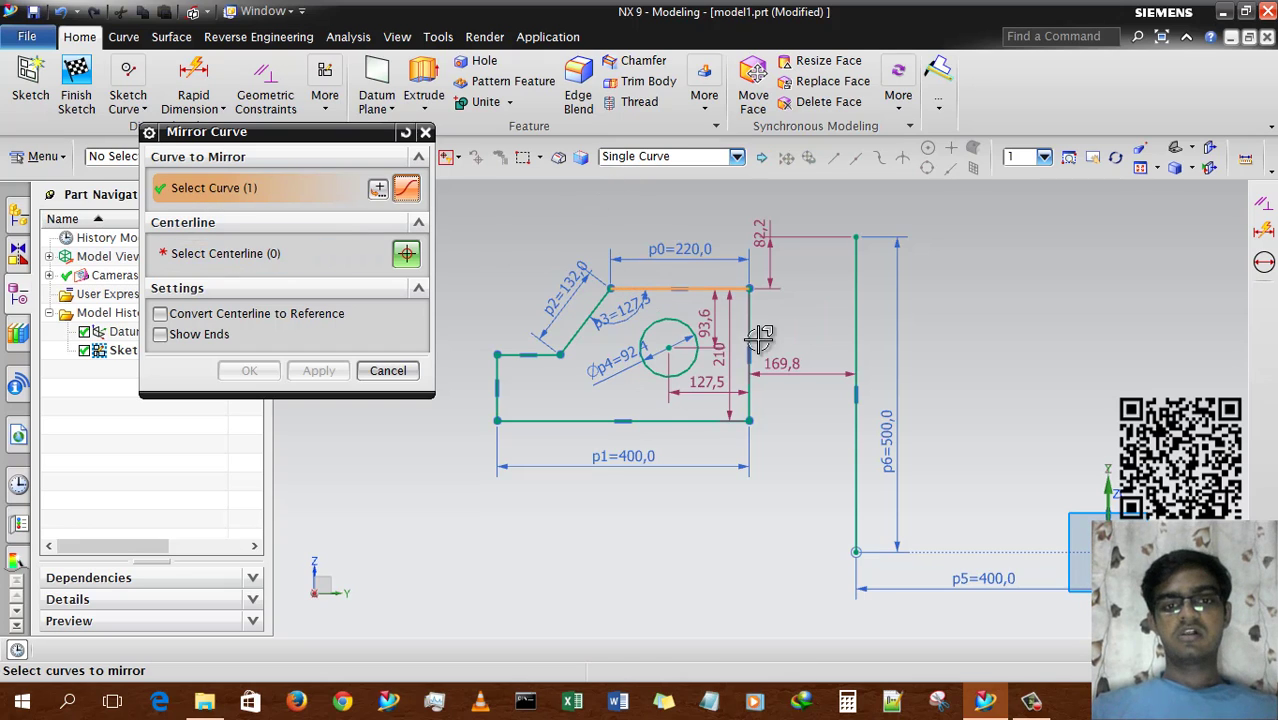
pyautogui.click(662, 421)
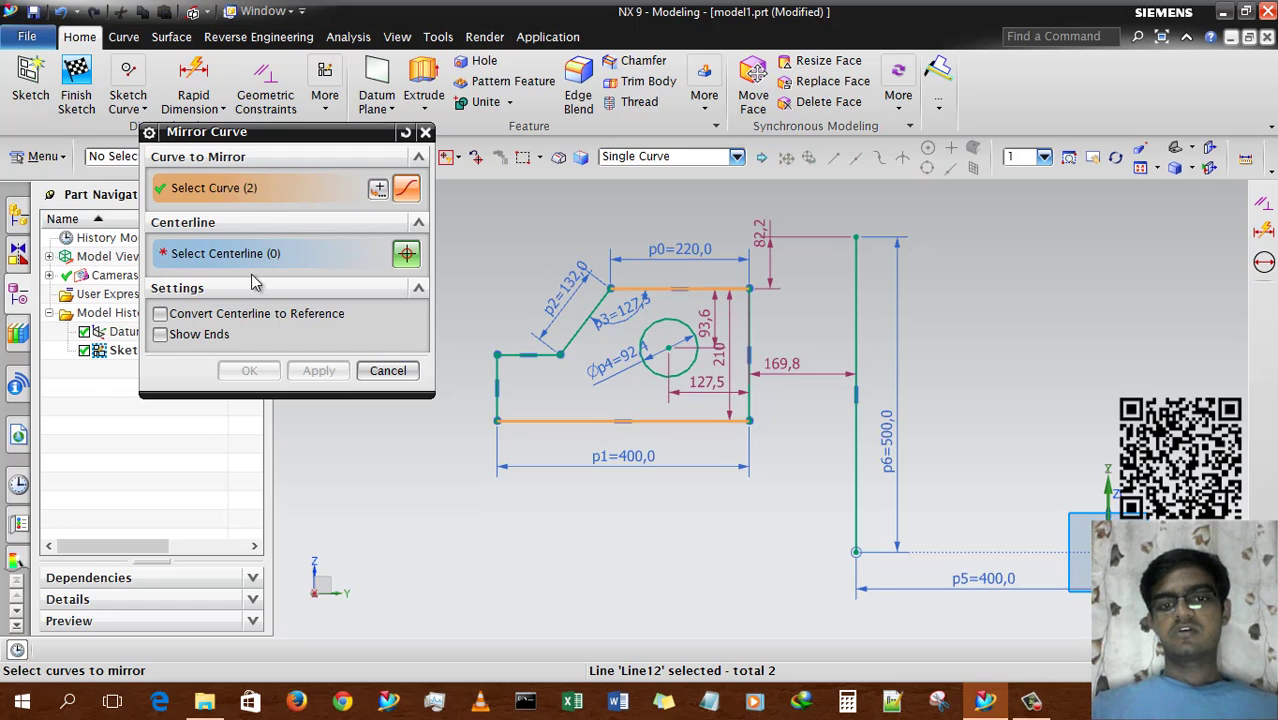
pyautogui.press('Escape')
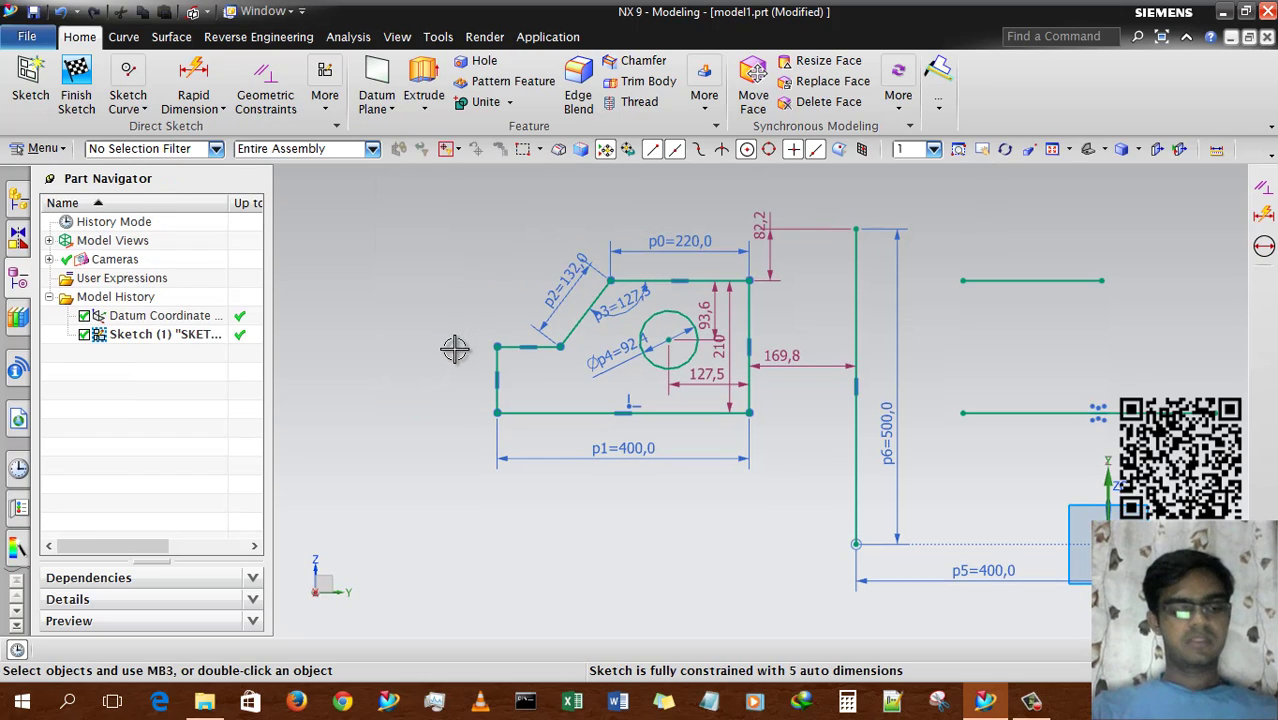
# Step: Mirror only the circle about the vertical line with Convert Centerline to Reference enabled, and undo the mirror
pyautogui.click(140, 105)
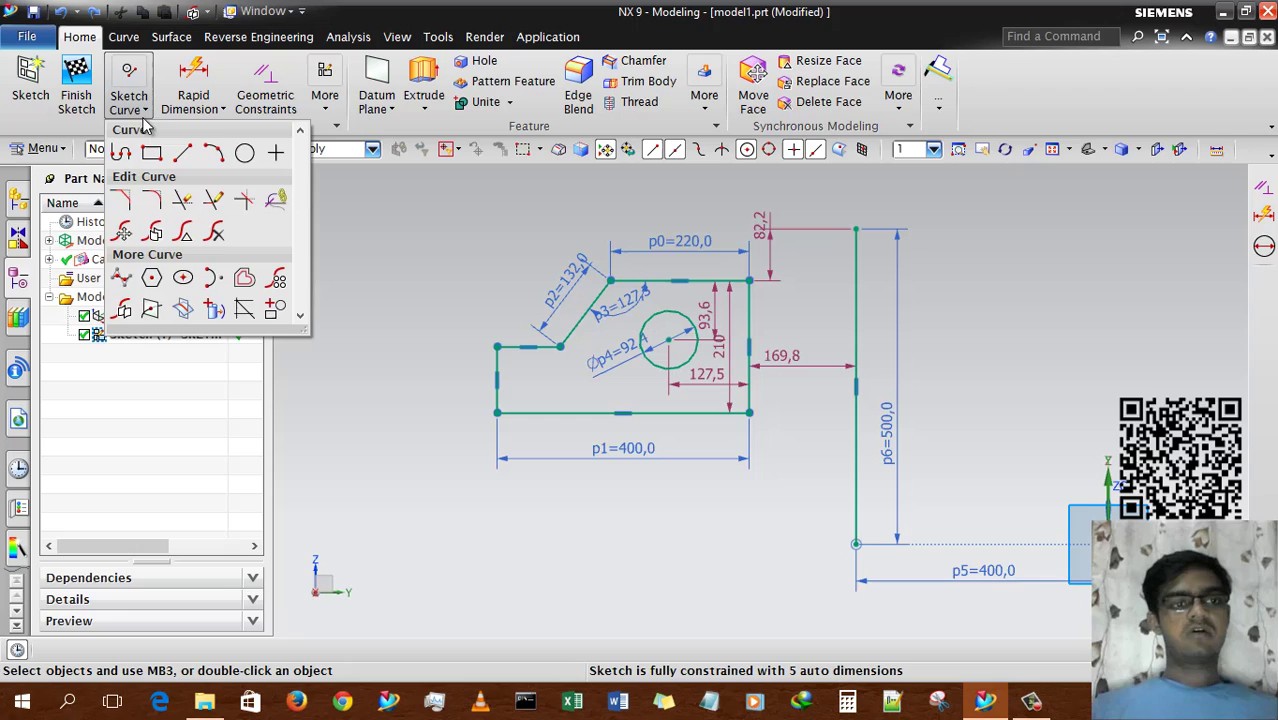
pyautogui.click(123, 310)
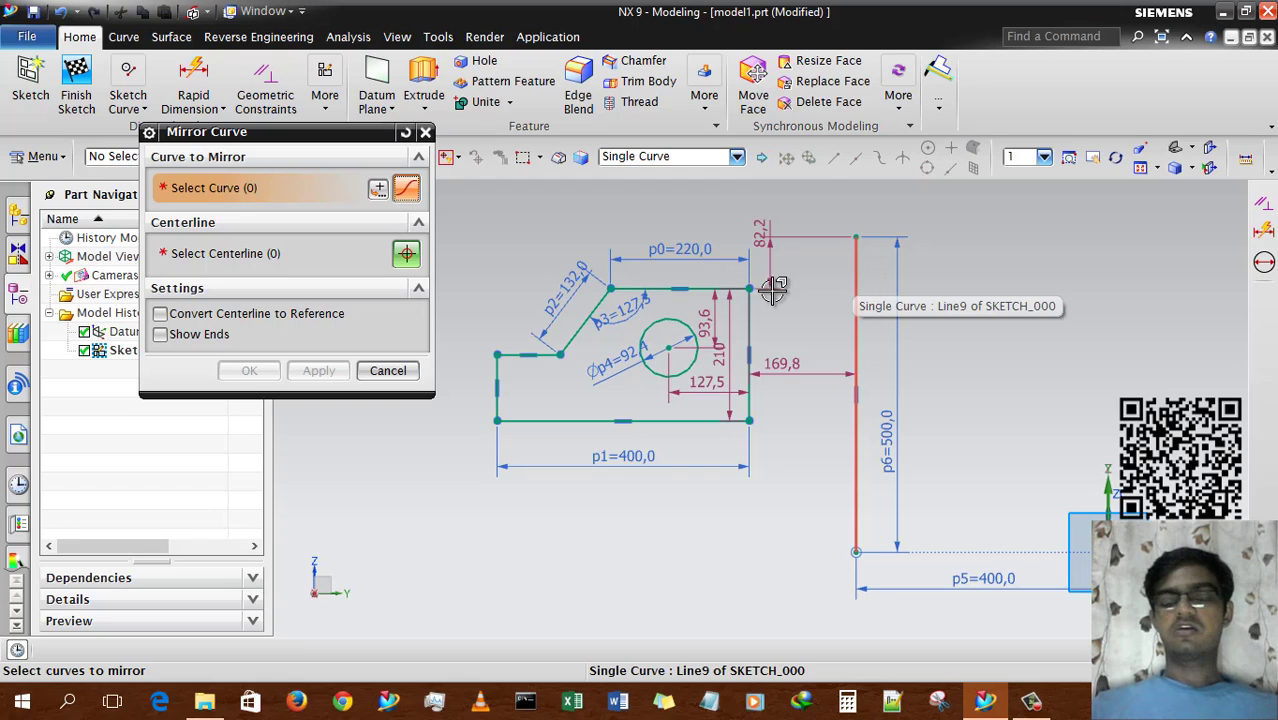
pyautogui.click(641, 346)
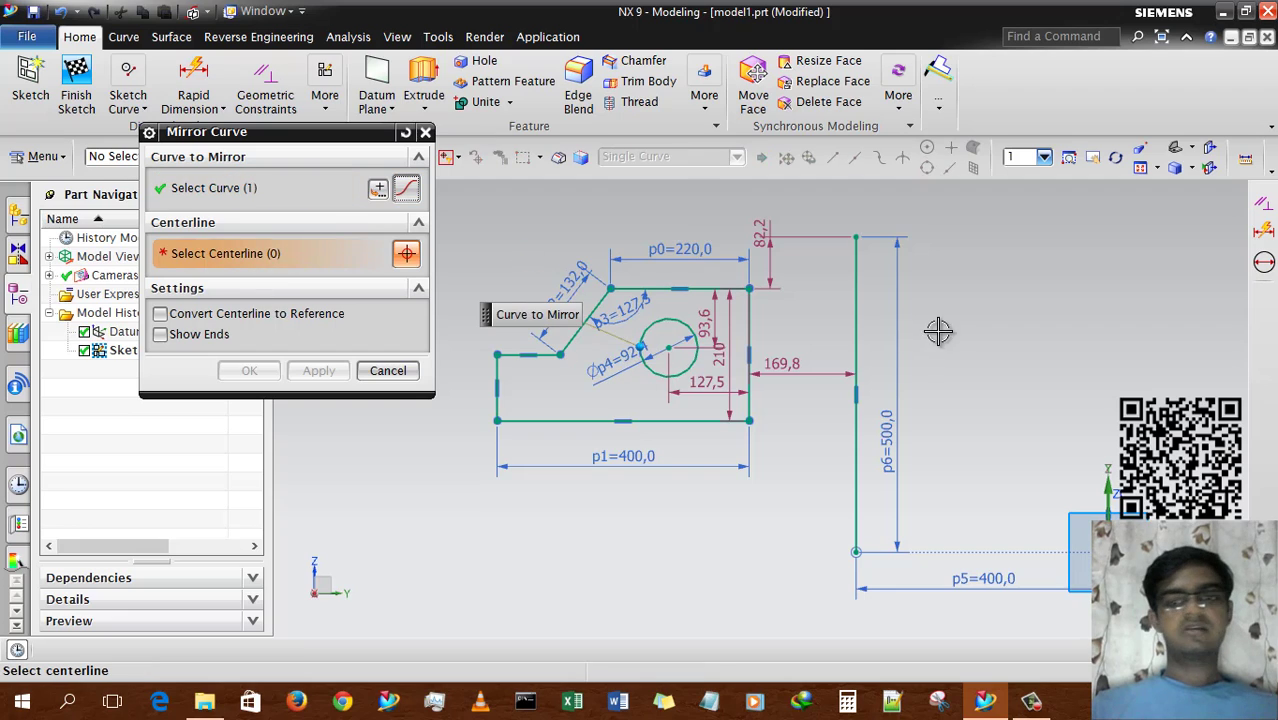
pyautogui.click(856, 298)
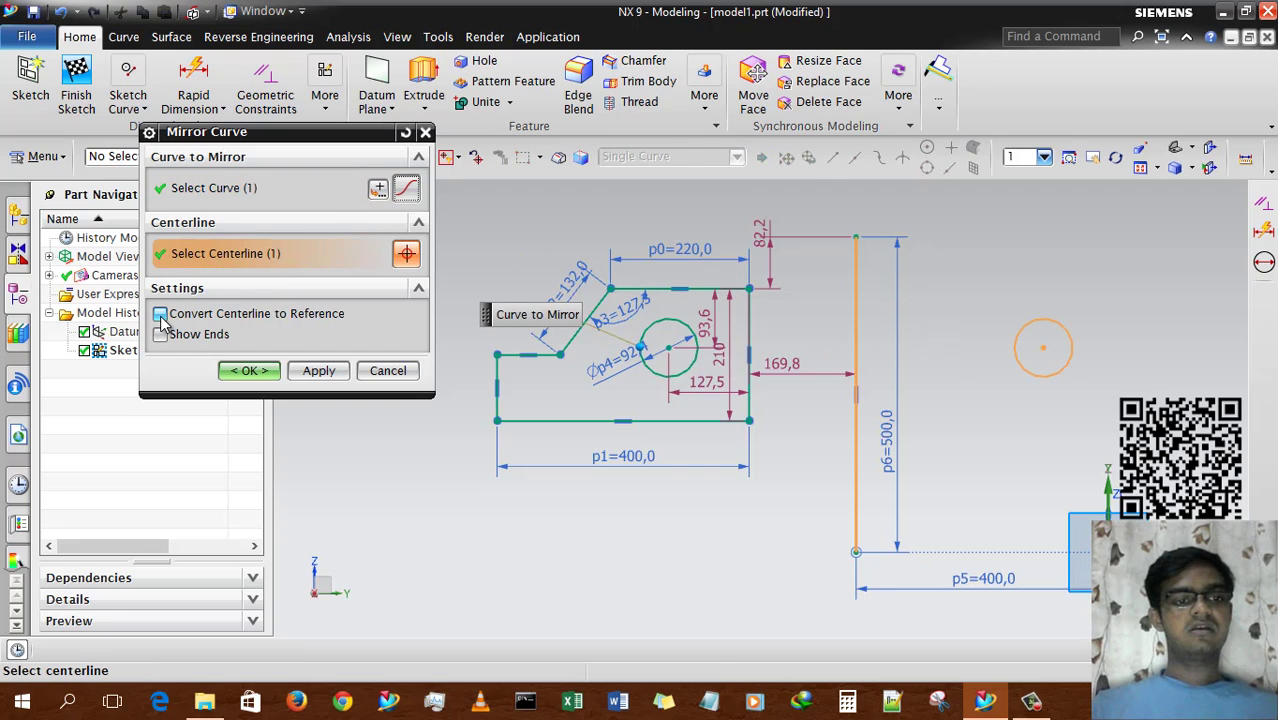
pyautogui.click(160, 313)
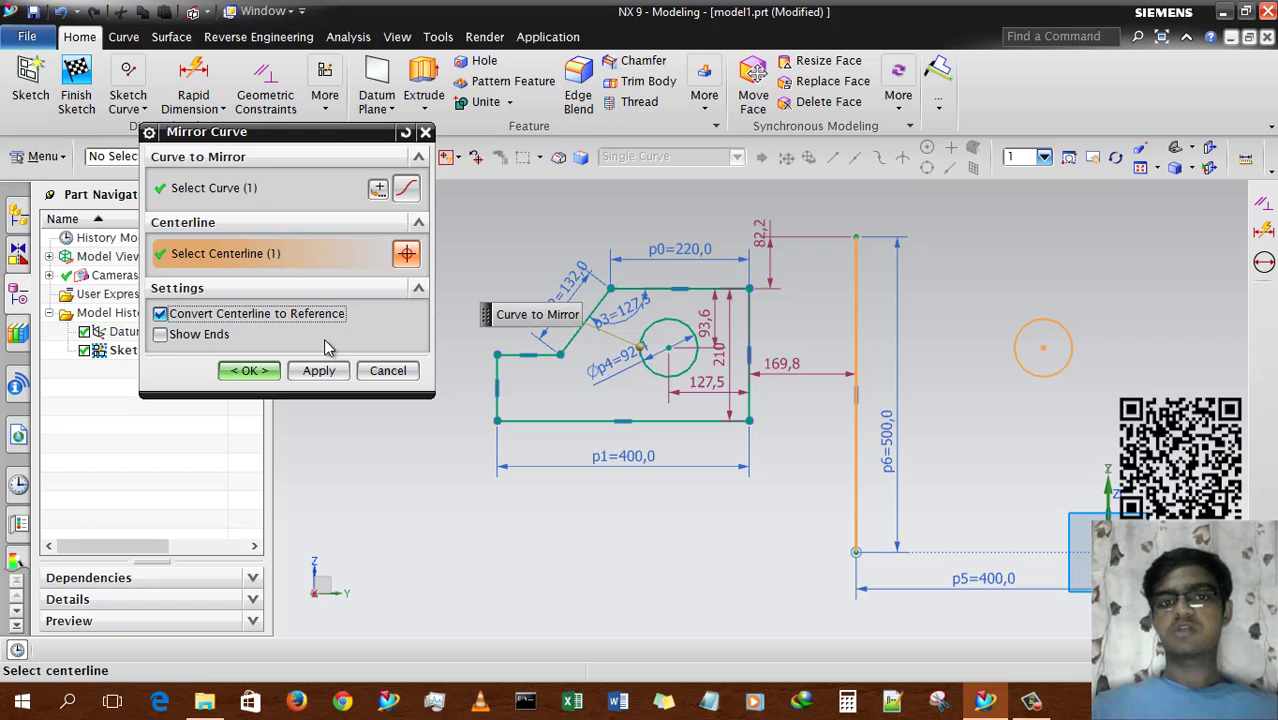
pyautogui.click(183, 340)
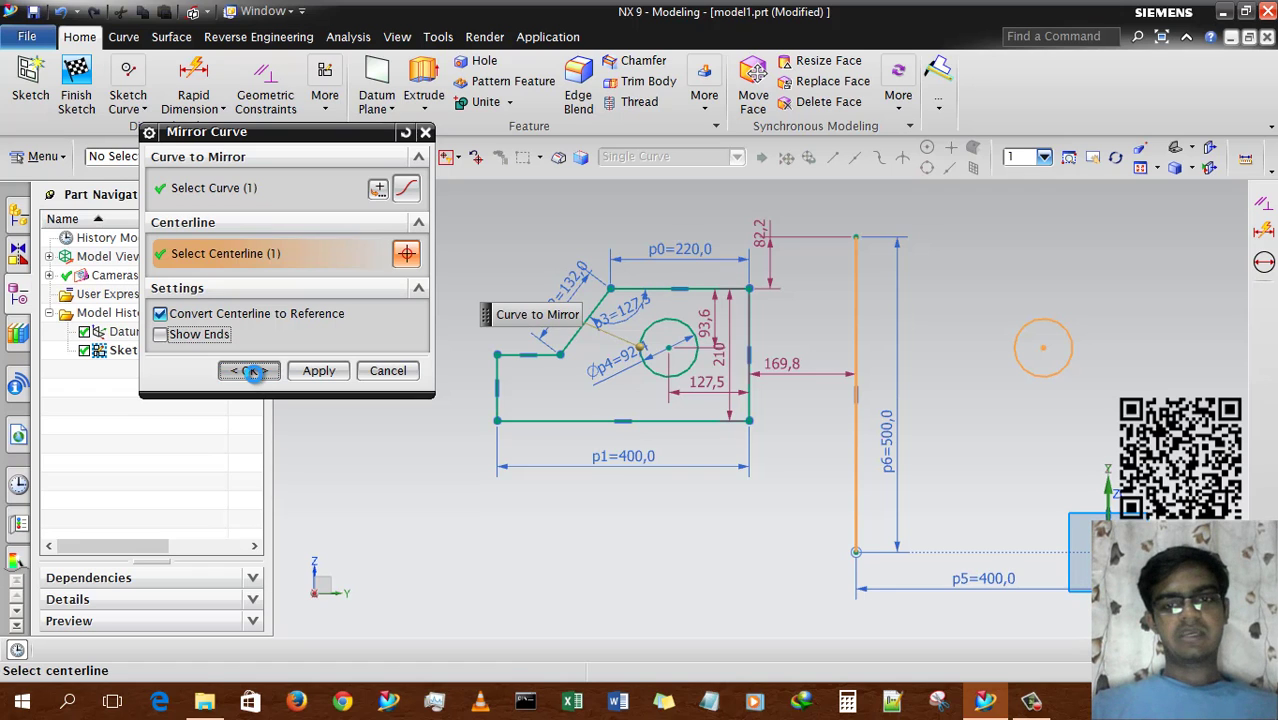
pyautogui.click(250, 371)
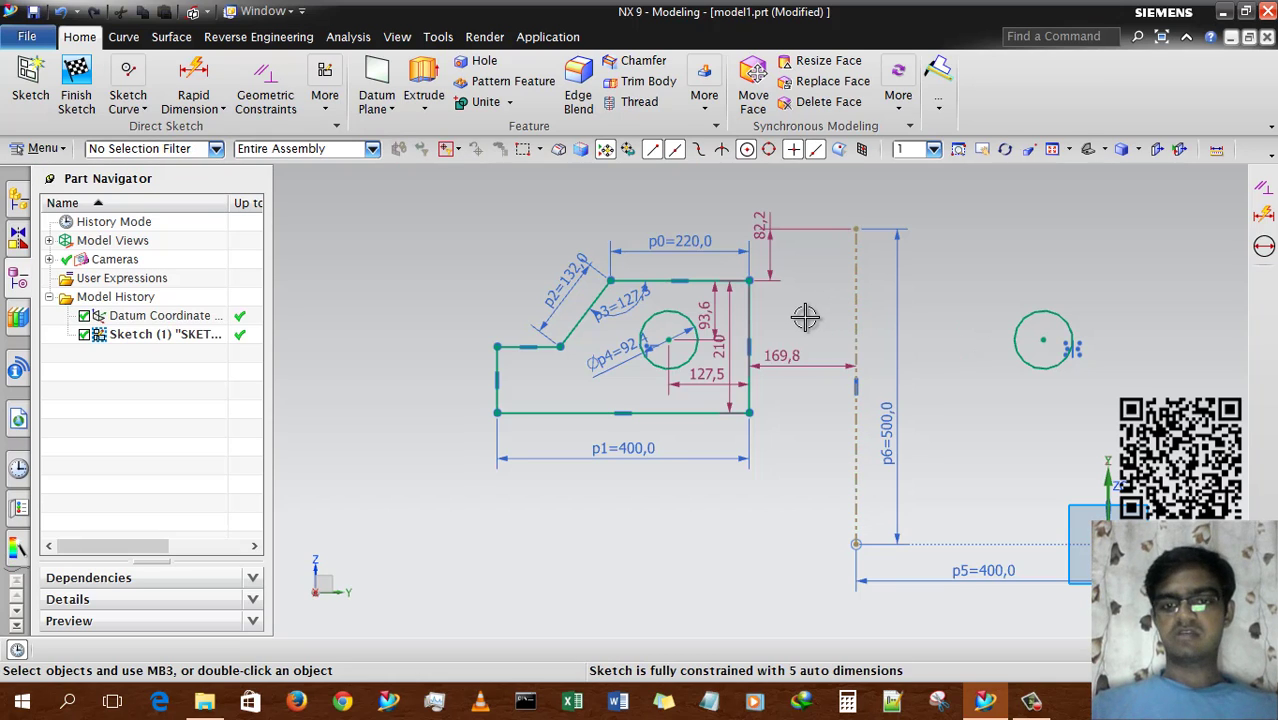
pyautogui.hotkey('ctrl', 'z')
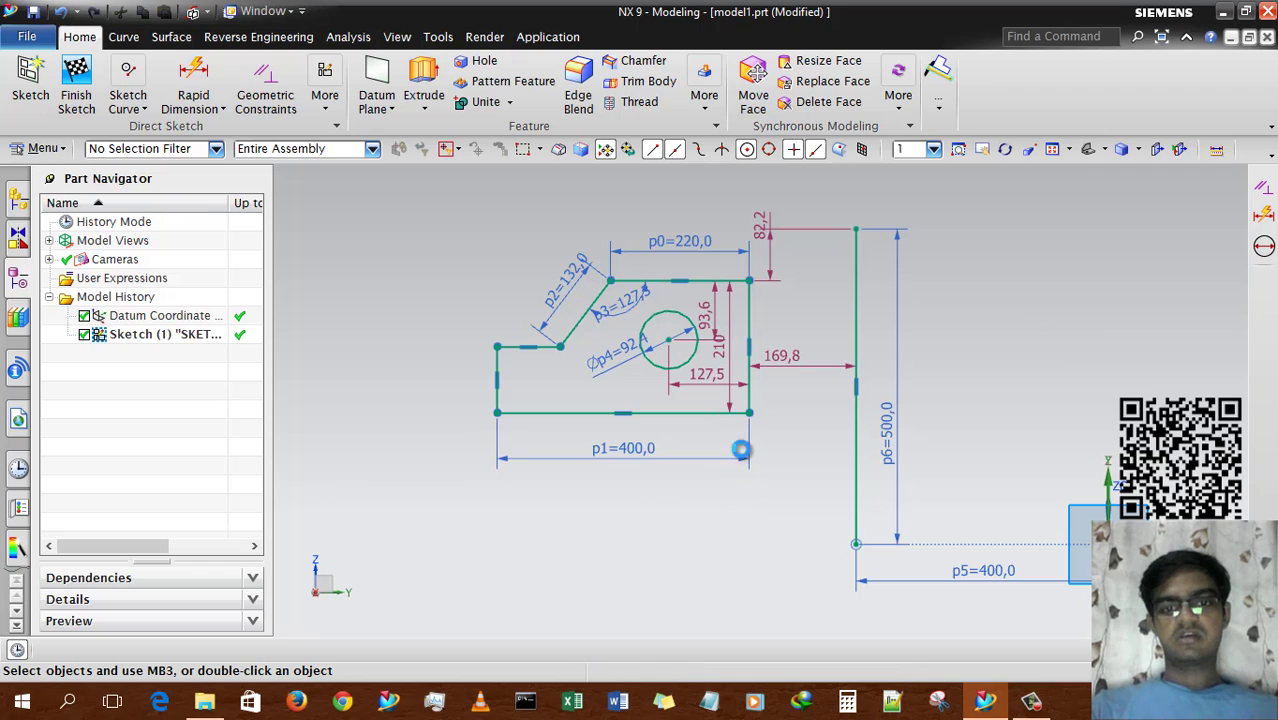
# Step: Mirror only the profile's 220 mm top, right vertical and 400 mm bottom lines about the vertical line with Show Ends enabled, and undo the mirror
pyautogui.click(143, 108)
pyautogui.click(124, 302)
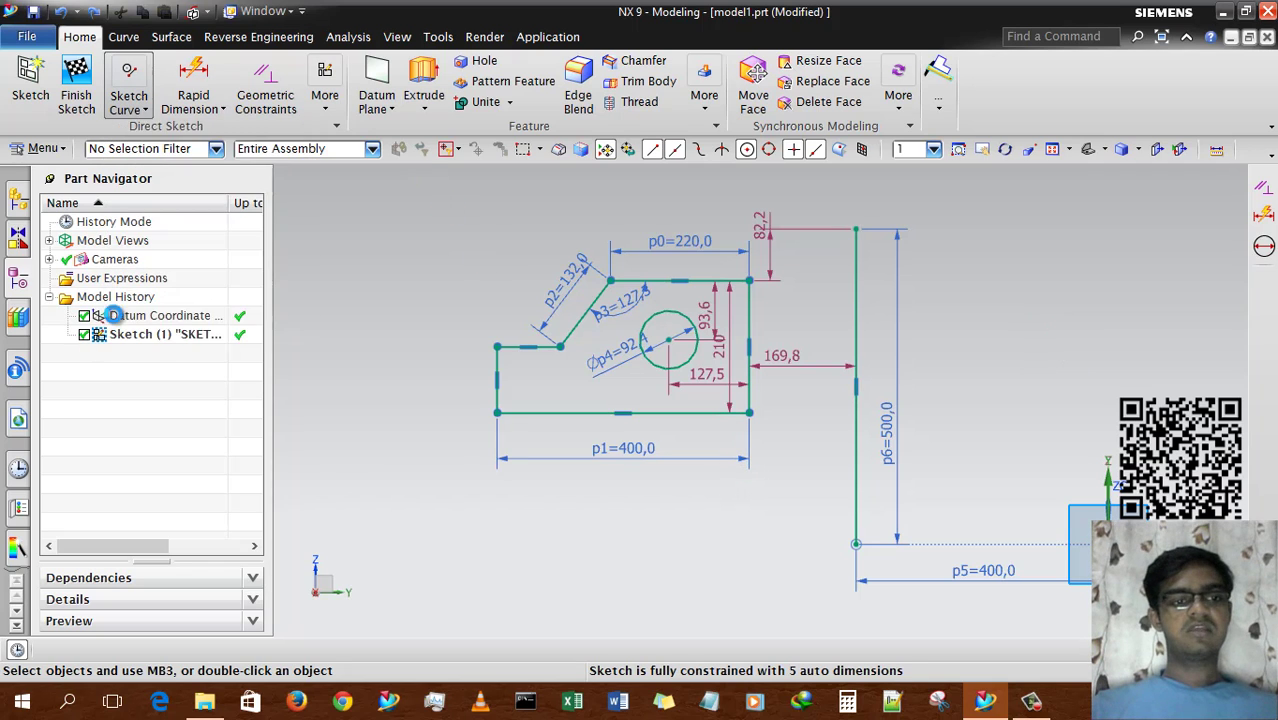
pyautogui.click(652, 289)
pyautogui.click(749, 345)
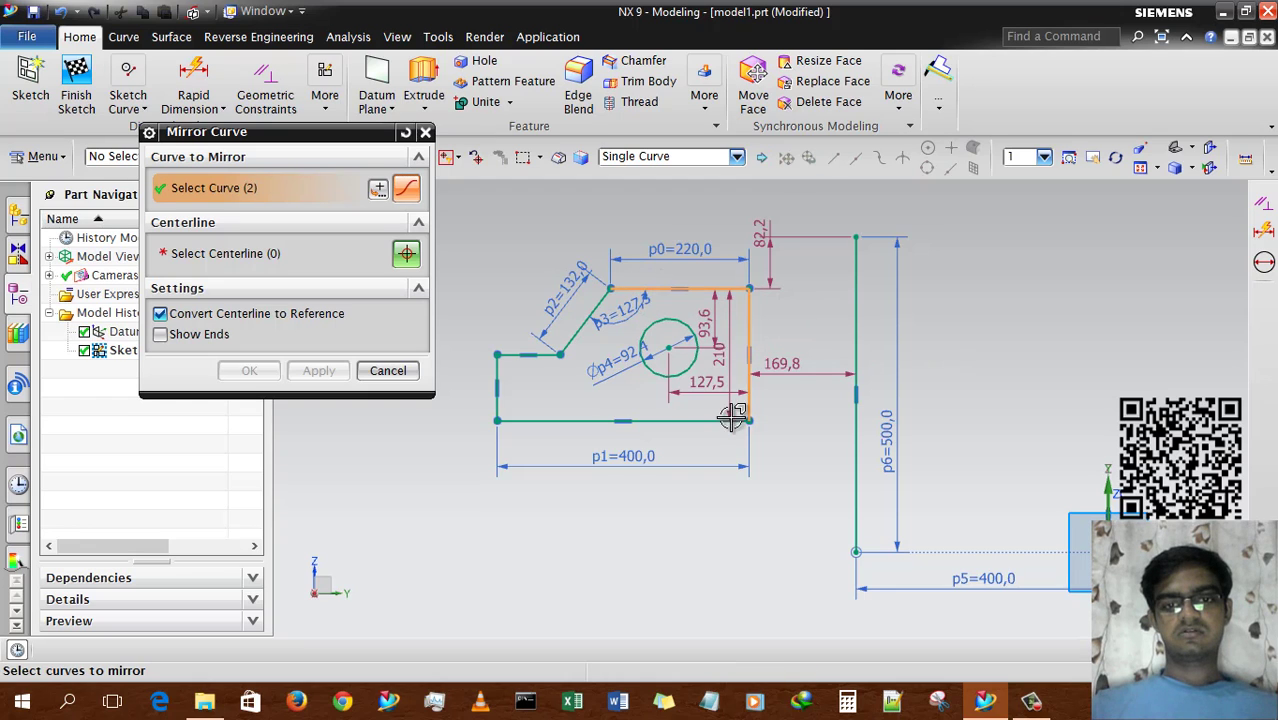
pyautogui.click(667, 430)
pyautogui.click(220, 253)
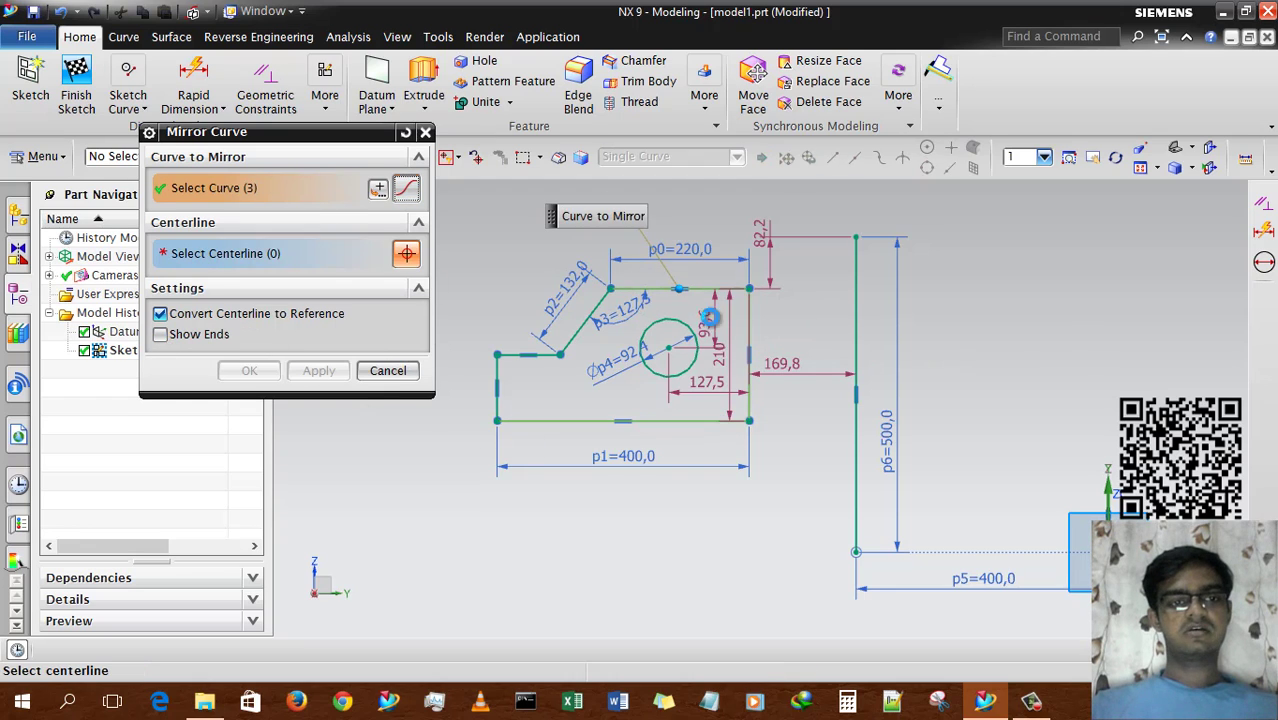
pyautogui.click(864, 295)
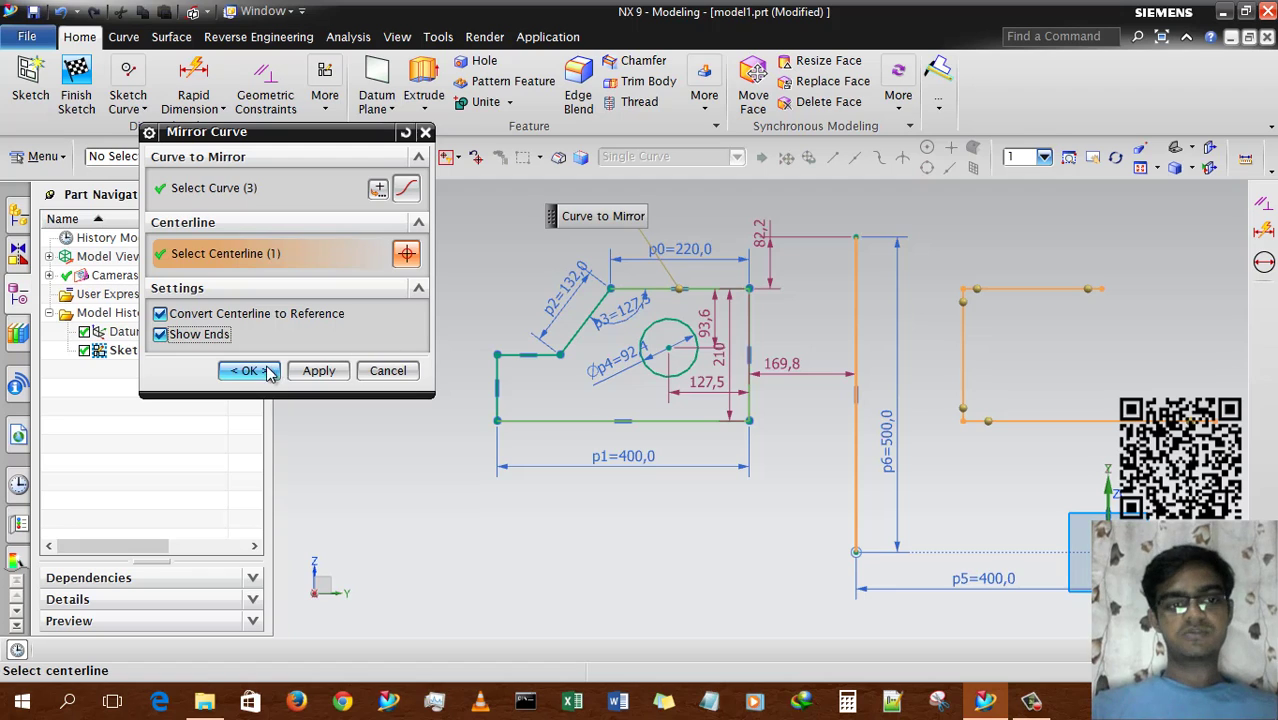
pyautogui.click(250, 371)
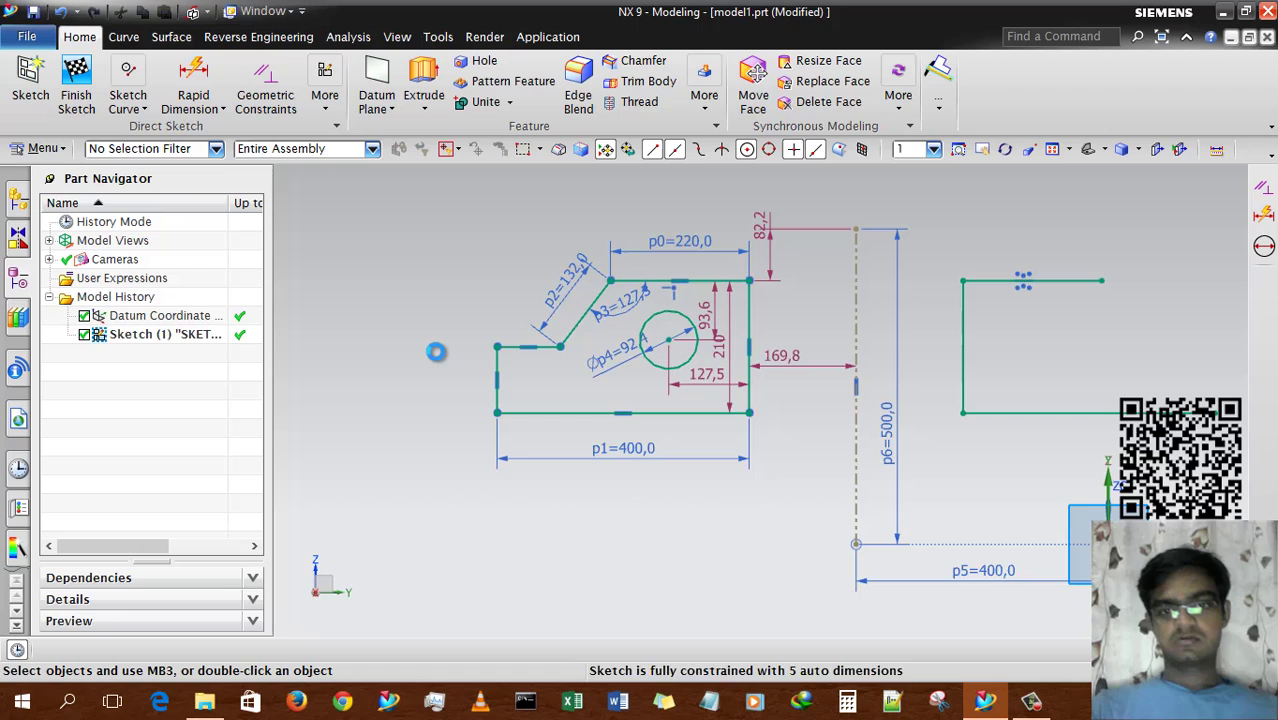
pyautogui.hotkey('ctrl', 'z')
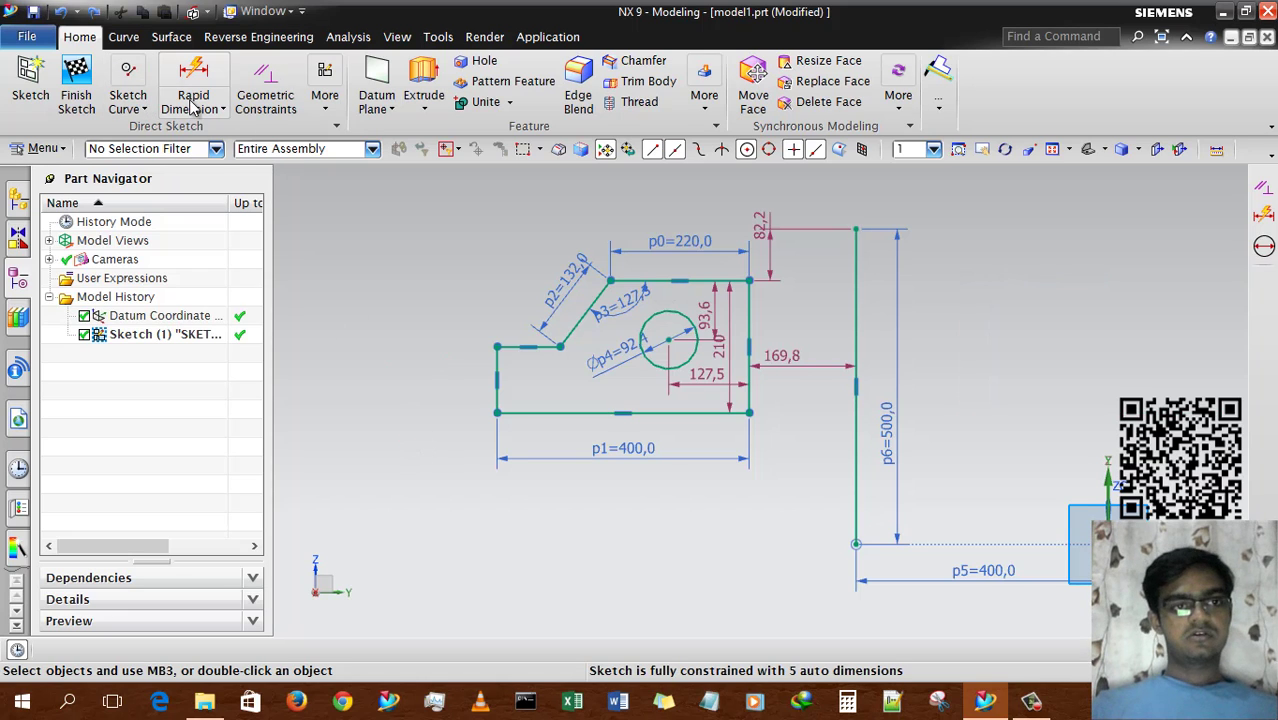
pyautogui.click(140, 110)
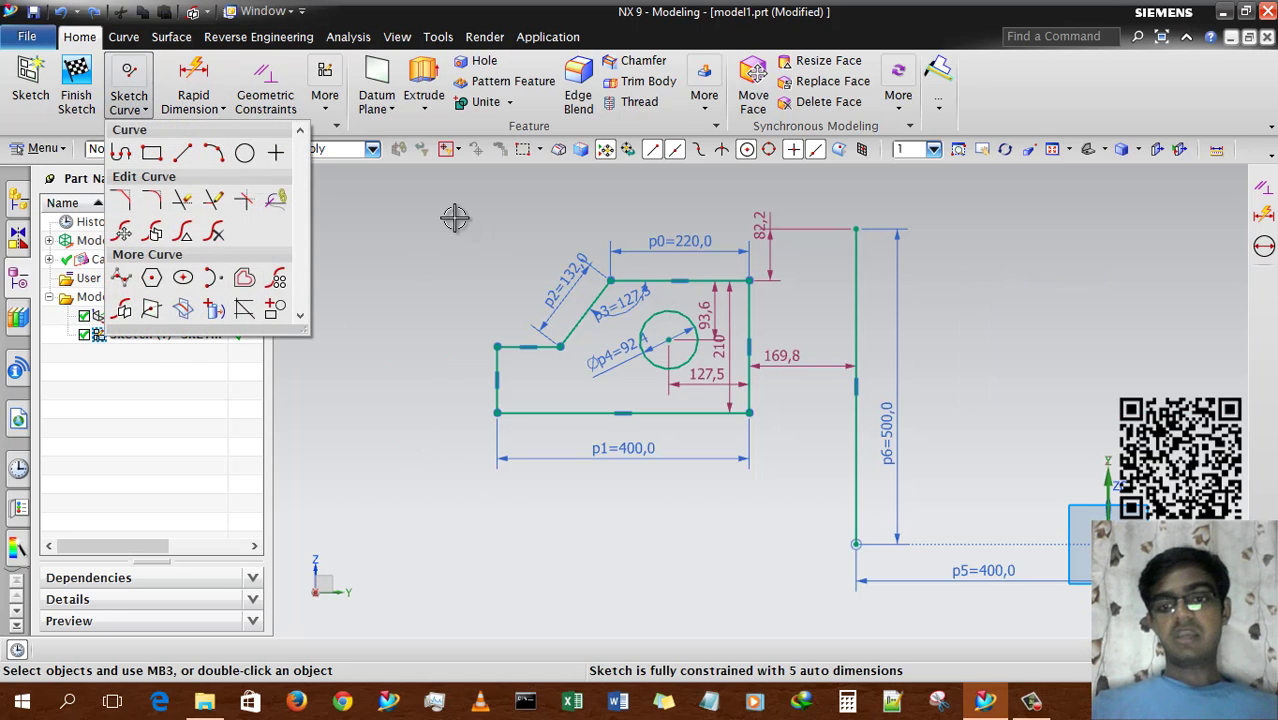
pyautogui.scroll(-3, 399, 320)
pyautogui.scroll(1, 918, 391)
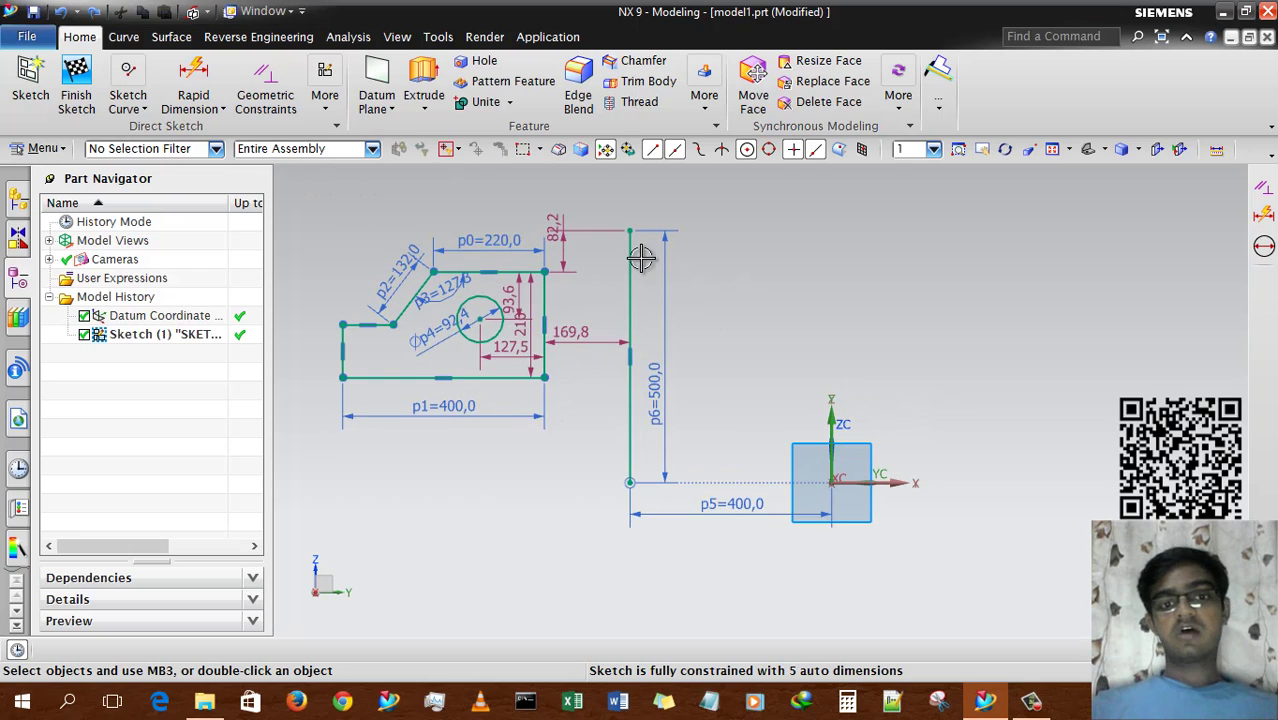
pyautogui.click(133, 108)
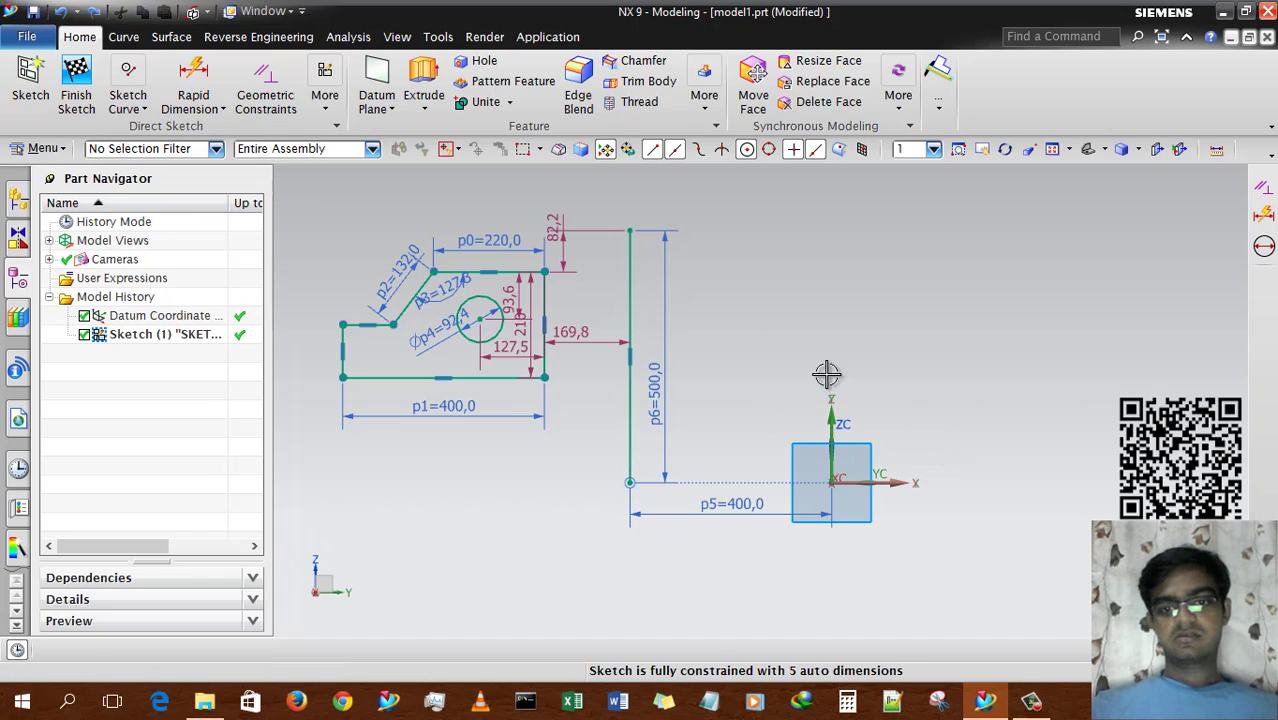
pyautogui.moveTo(839, 434); pyautogui.dragTo(843, 407, button='middle')
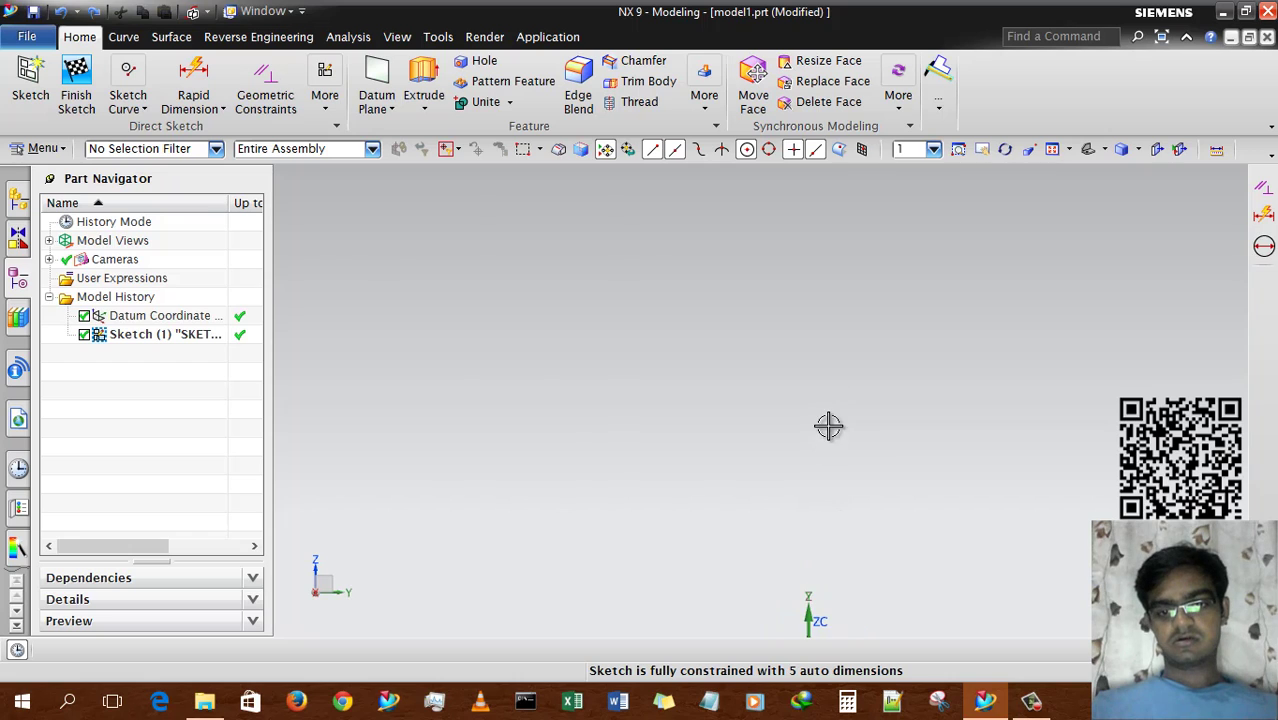
pyautogui.press('F8')
# Step: Start Mirror Curve and select the whole profile together with its circle as the curves to mirror
pyautogui.click(129, 104)
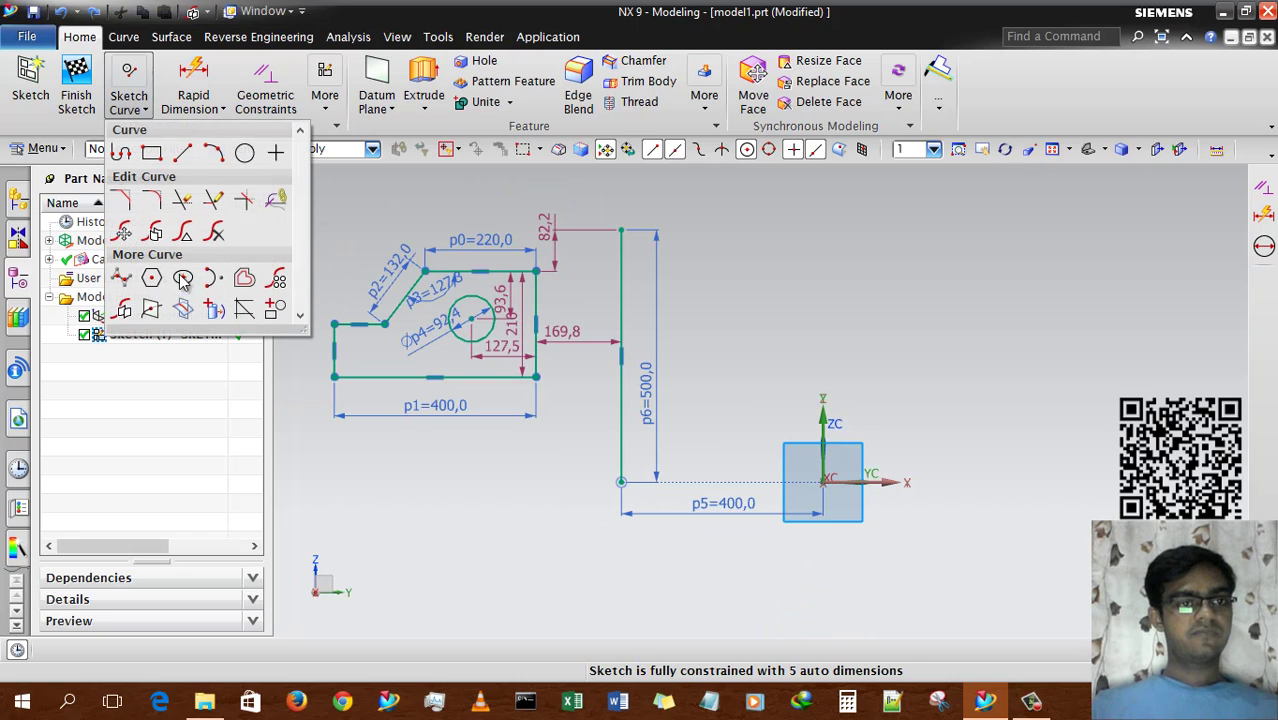
pyautogui.click(120, 311)
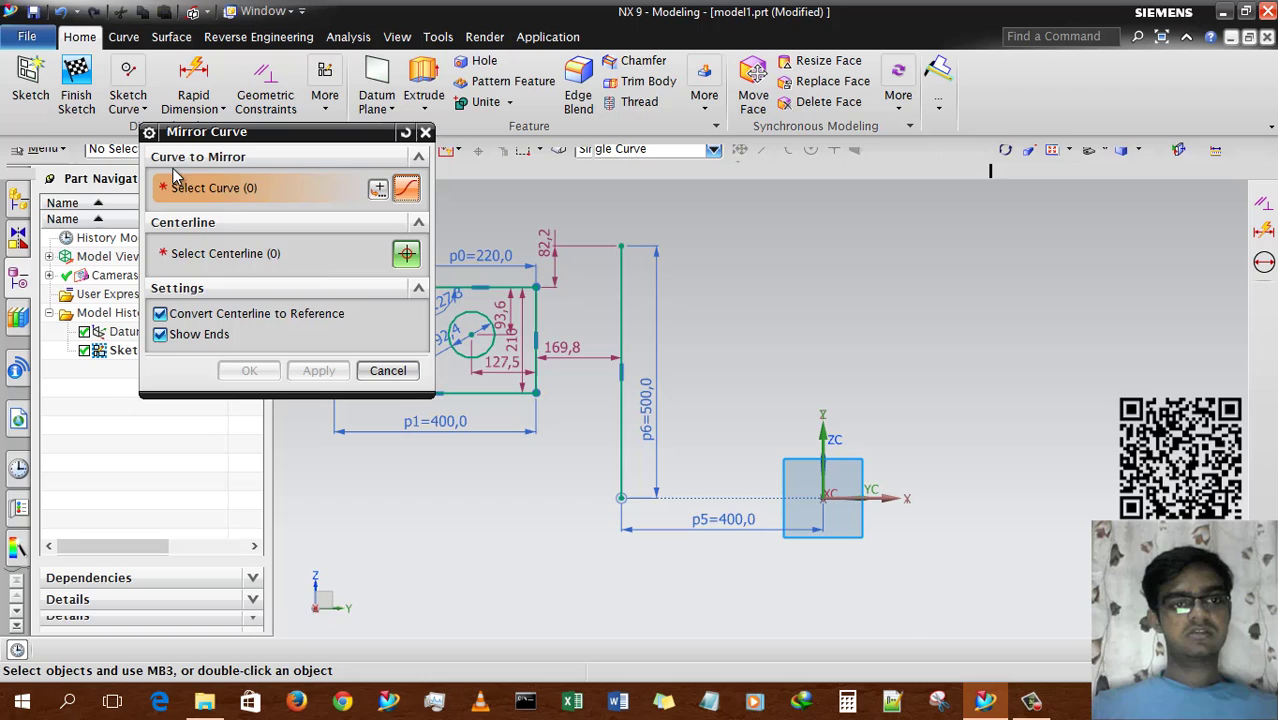
pyautogui.scroll(-2, 479, 243)
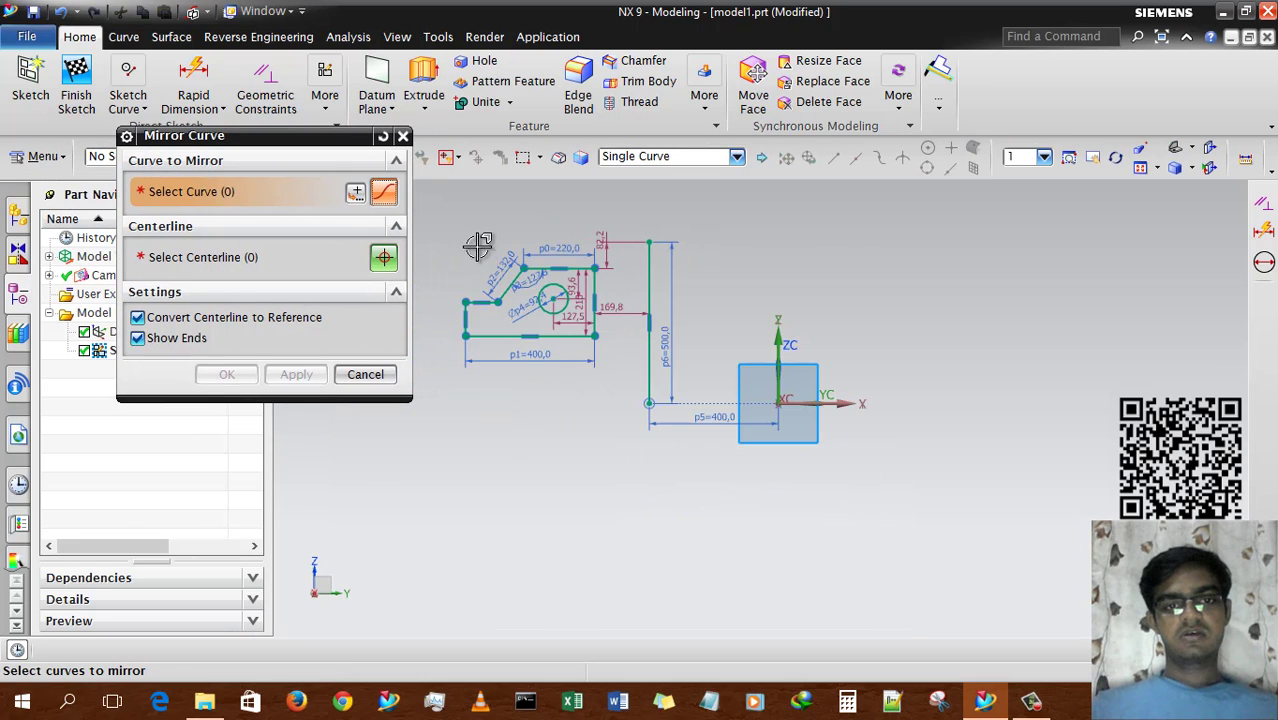
pyautogui.scroll(5, 442, 282)
pyautogui.scroll(-3, 717, 459)
pyautogui.moveTo(730, 456); pyautogui.dragTo(444, 278)
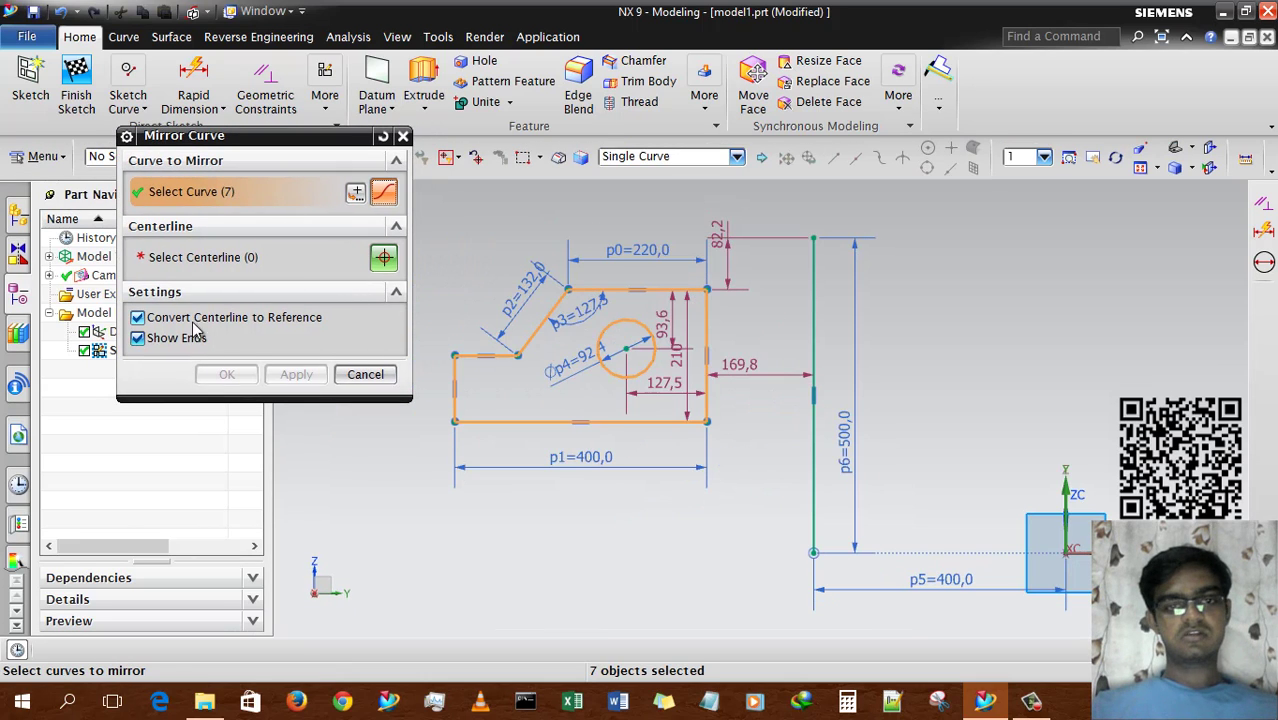
# Step: Switch to centerline selection and disable both Convert Centerline to Reference and Show Ends for the mirror
pyautogui.click(170, 261)
pyautogui.click(139, 338)
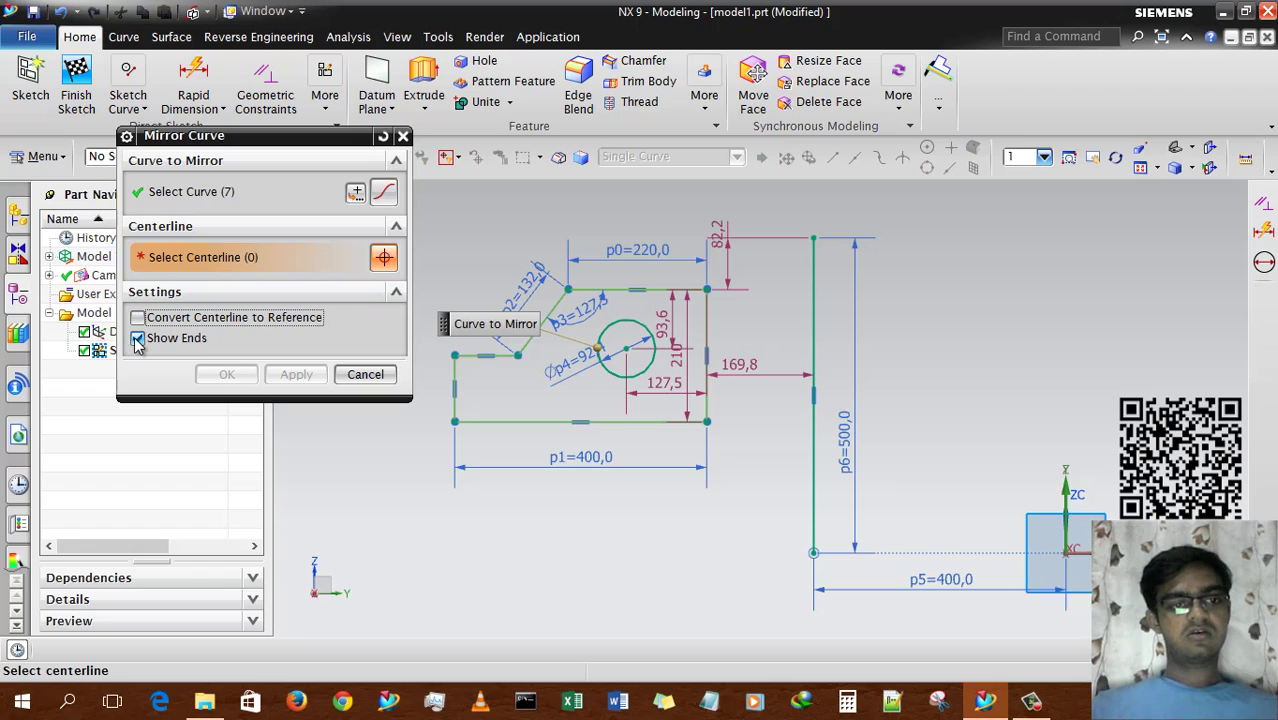
pyautogui.click(138, 317)
# Step: Mirror the selected profile and circle about the sketch's vertical axis
pyautogui.scroll(-2, 562, 316)
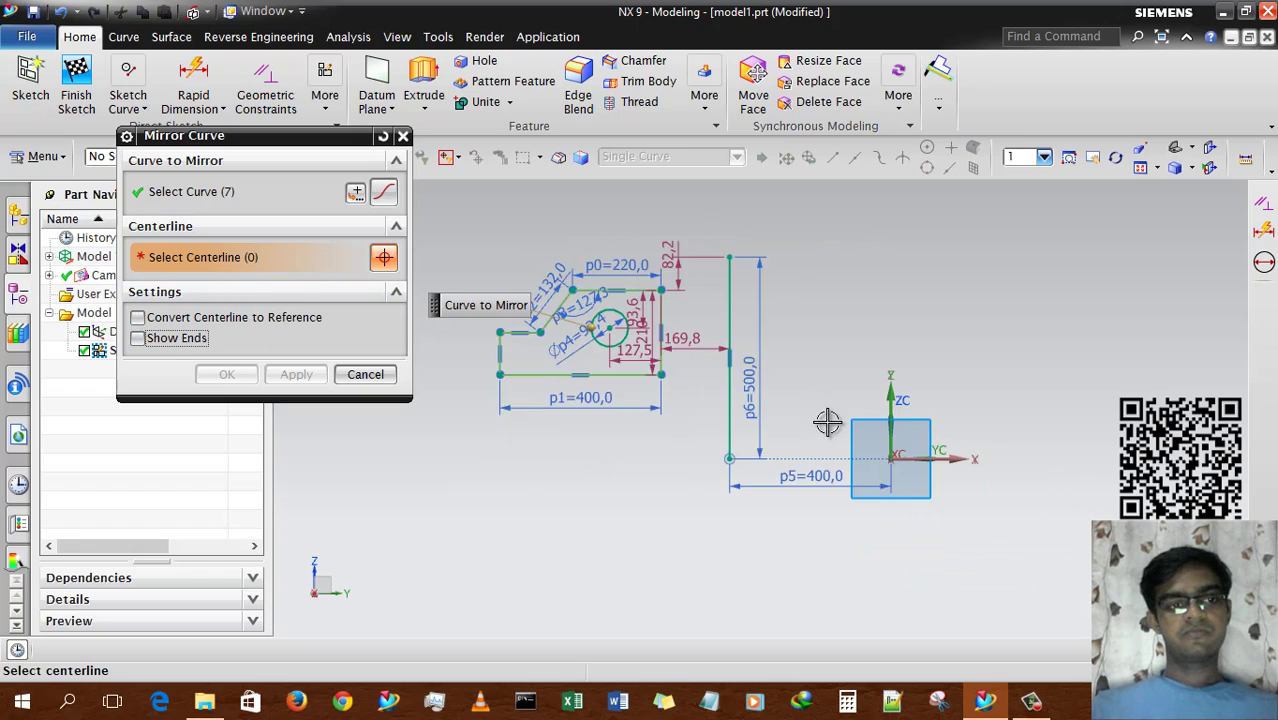
pyautogui.scroll(2, 827, 422)
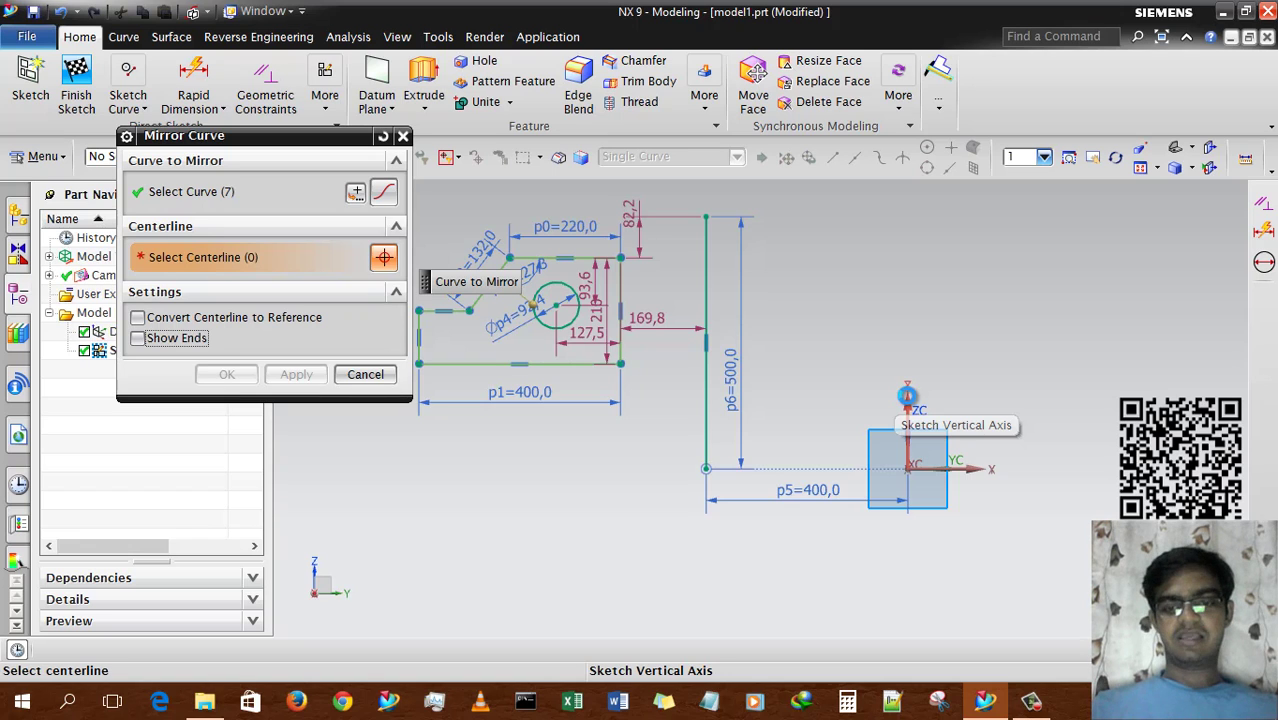
pyautogui.click(907, 395)
pyautogui.click(980, 473)
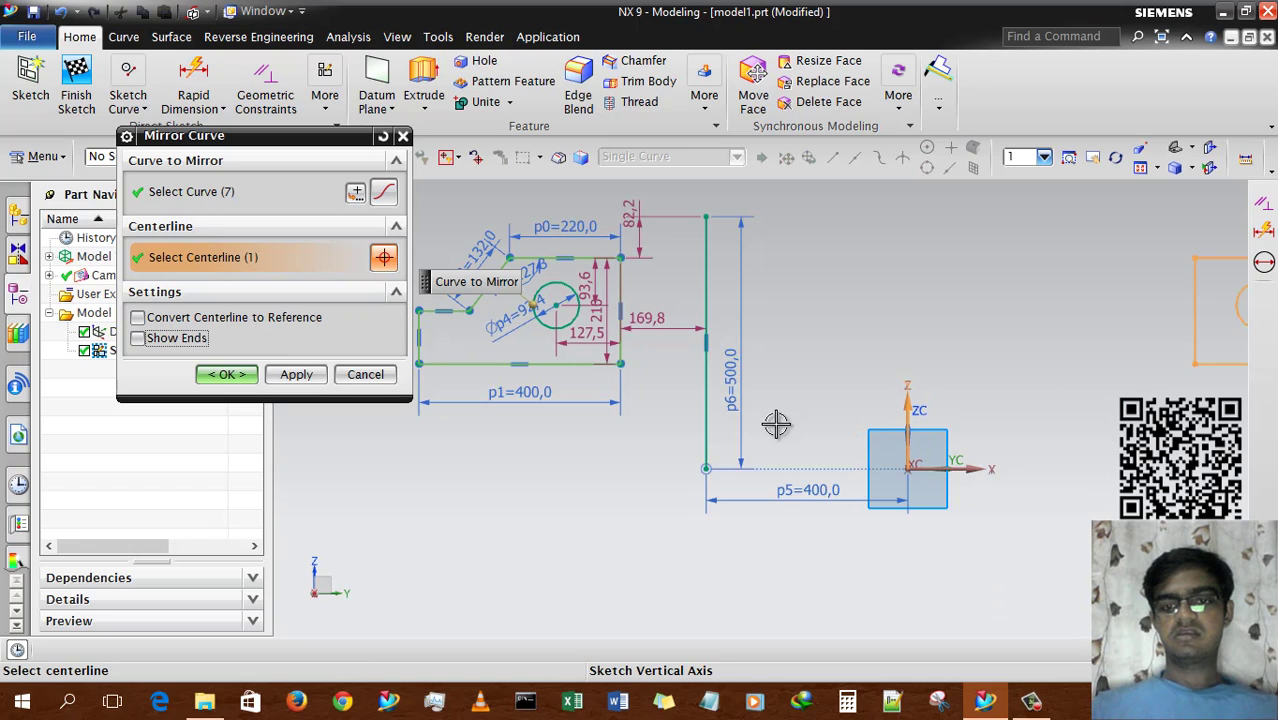
pyautogui.scroll(-3, 776, 424)
pyautogui.scroll(2, 827, 328)
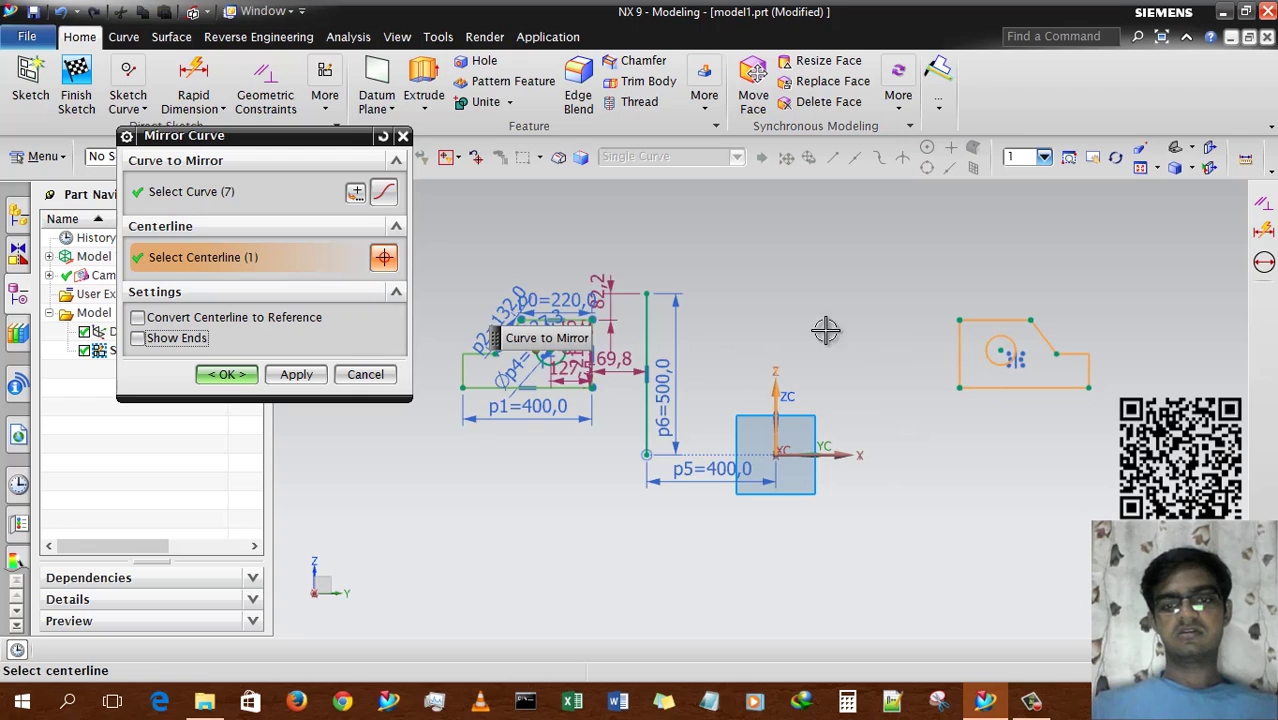
pyautogui.click(228, 375)
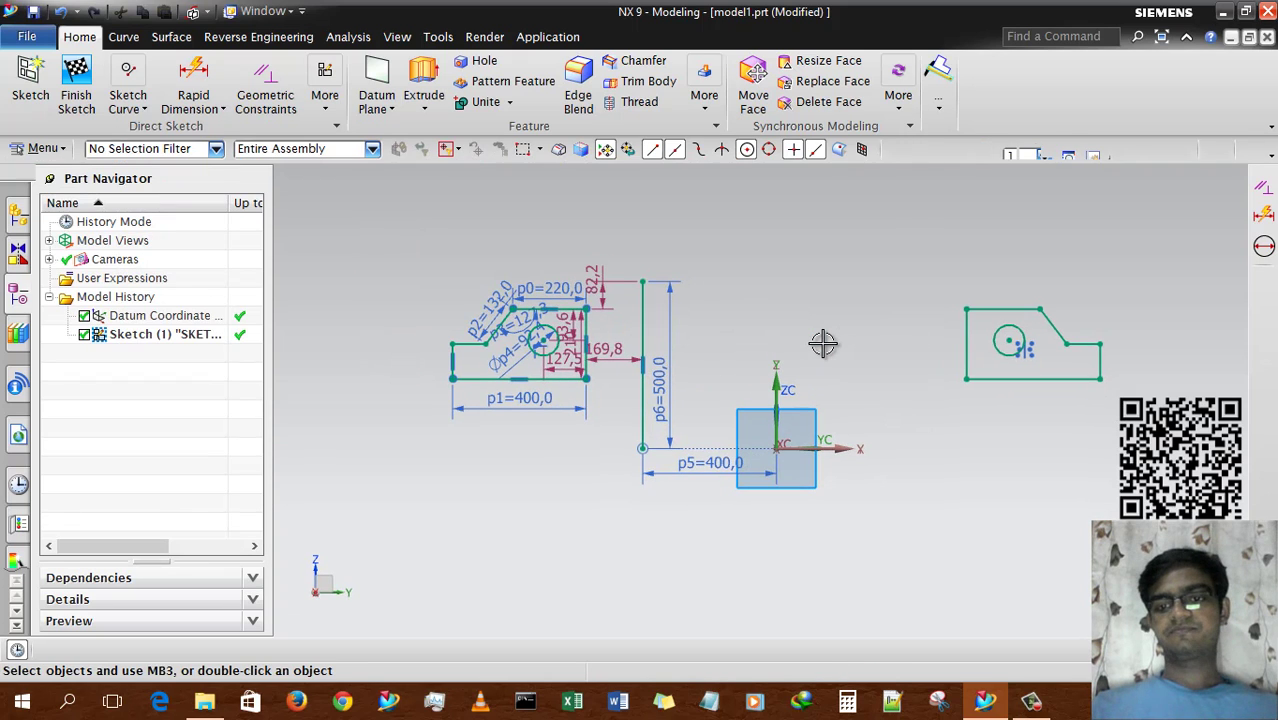